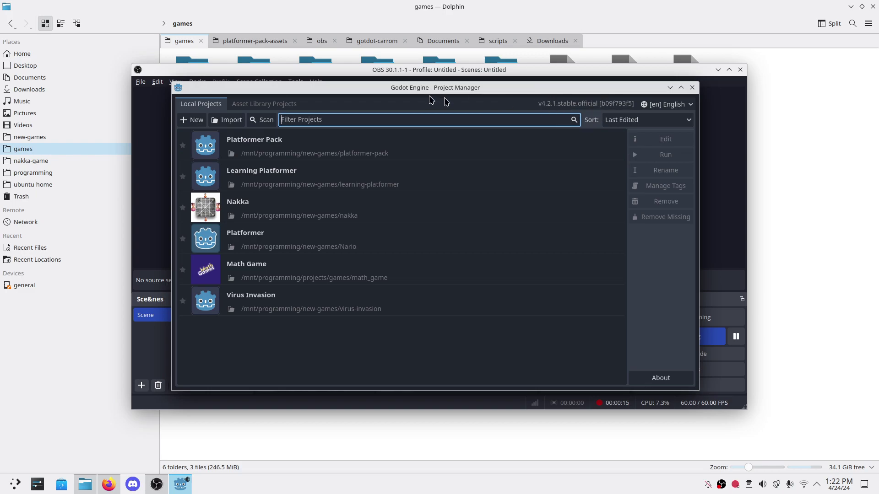
Switch from OBS to Firefox showing Kenney's 'control' asset search
key(alt+Tab)
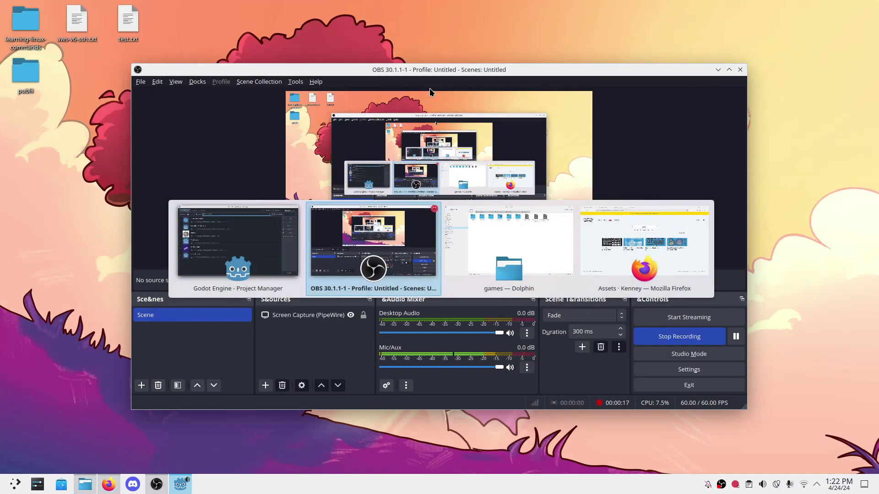
Bring Firefox forward and look over the Kenney 'platformer pack' search results
key(alt+Tab)
key(alt+Tab)
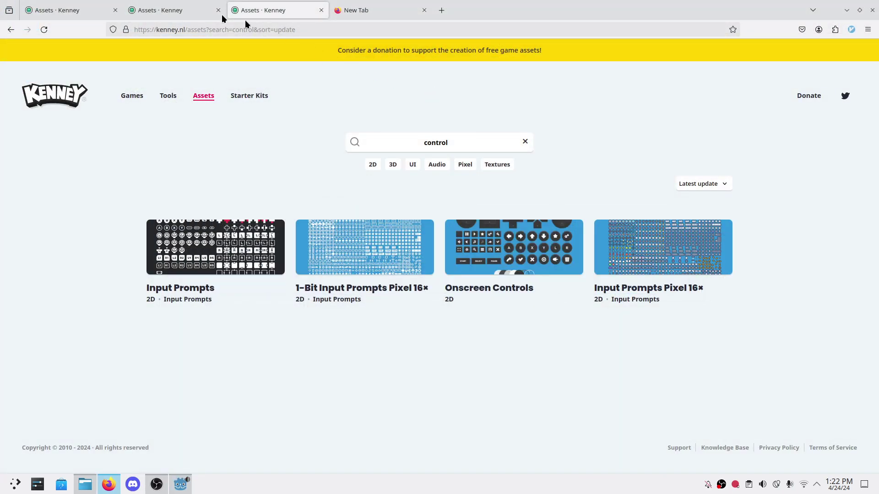
click(71, 10)
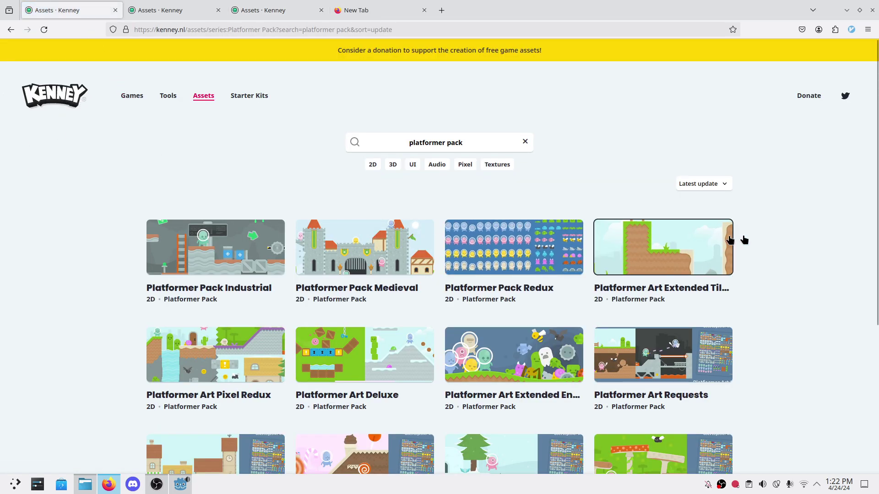
scroll(795, 272, down, 5)
scroll(795, 272, up, 5)
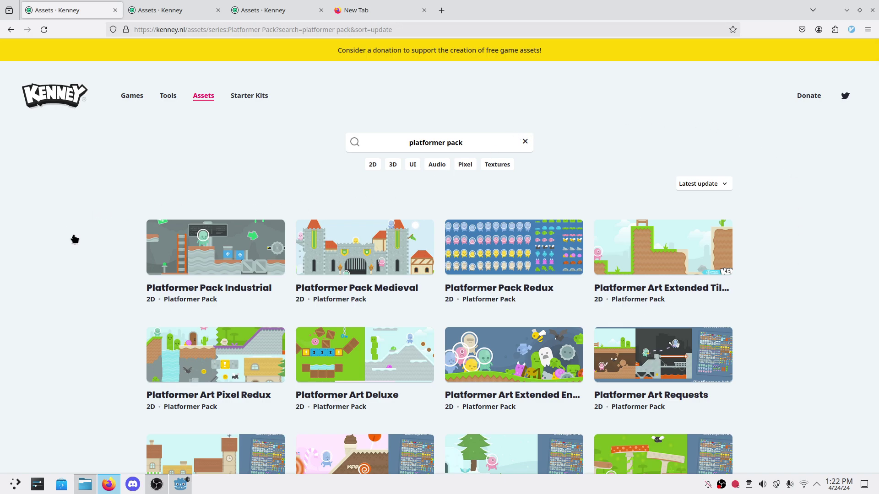
scroll(801, 229, down, 2)
scroll(802, 229, up, 2)
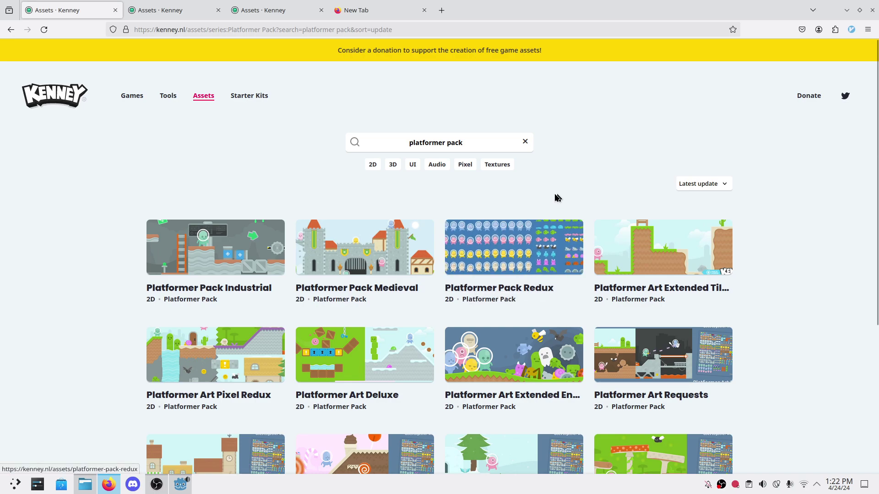
Review the background and control asset searches, then return to the platformer pack tab
click(181, 10)
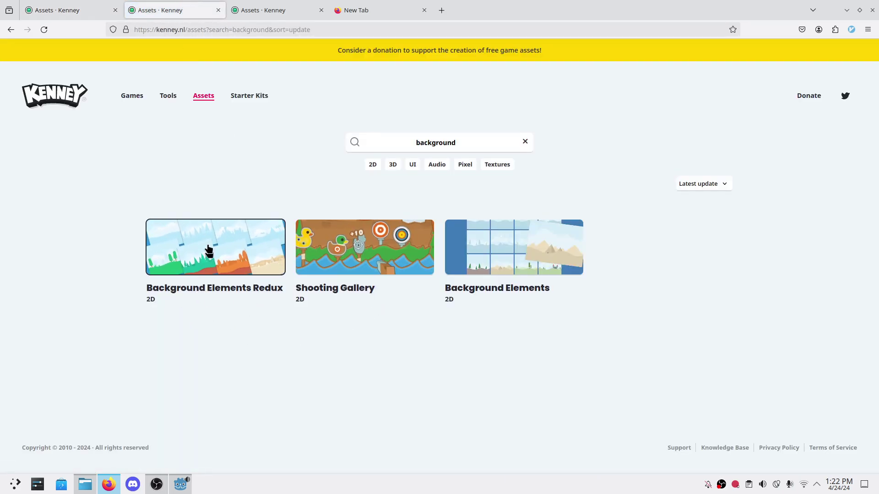
click(289, 10)
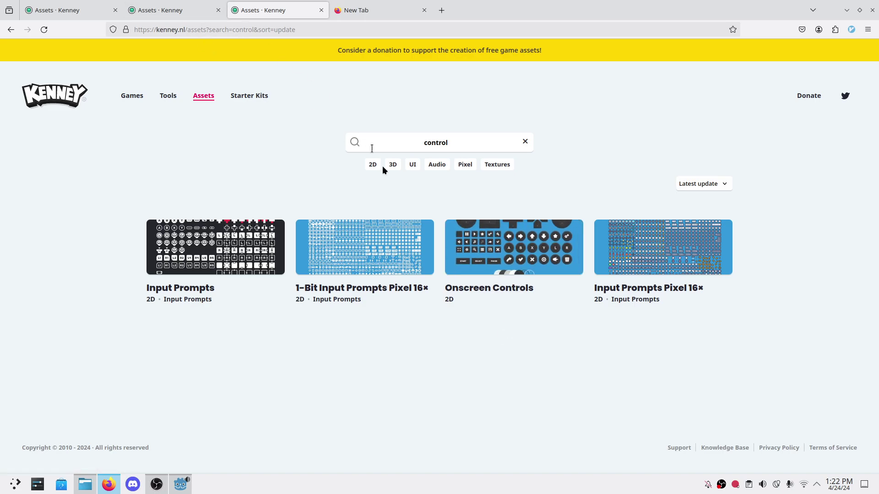
click(194, 5)
click(85, 7)
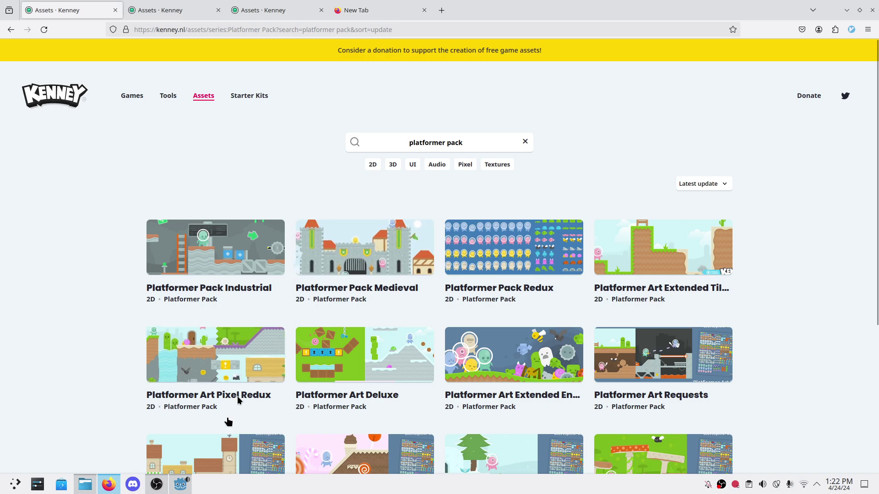
Start a new project in a new godot-platformer folder under /mnt/programming/new-games
click(186, 491)
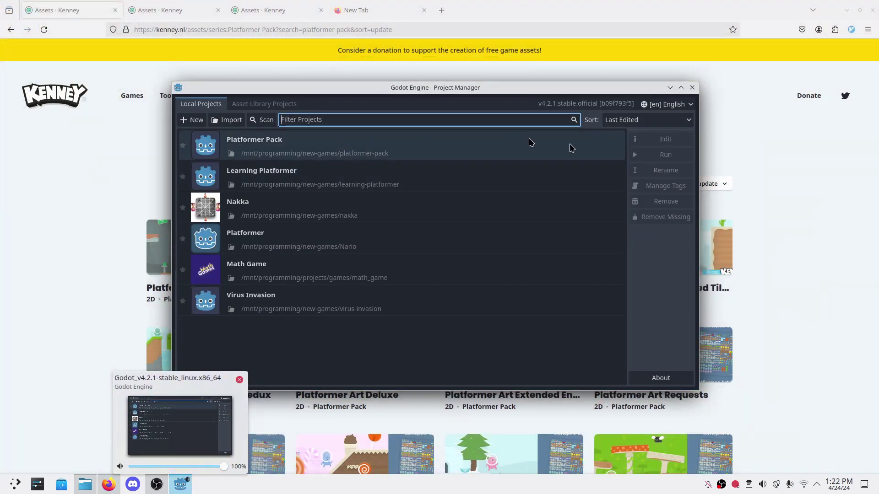
click(193, 119)
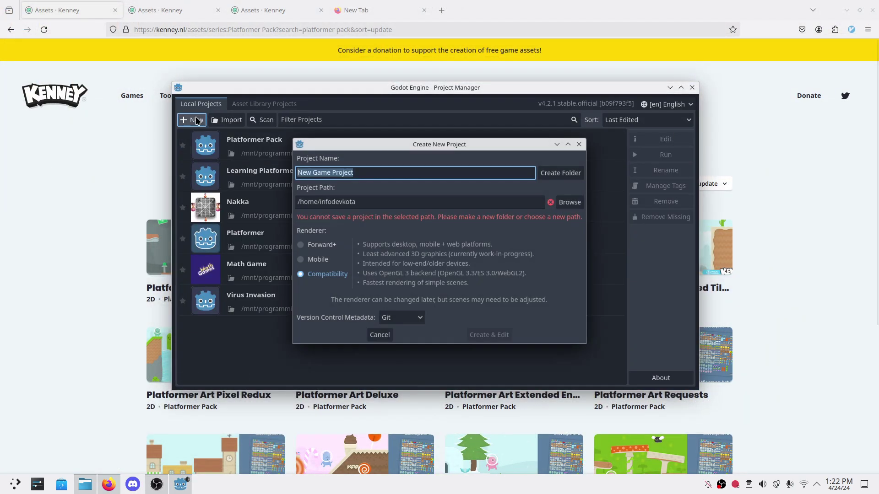
click(569, 202)
click(584, 96)
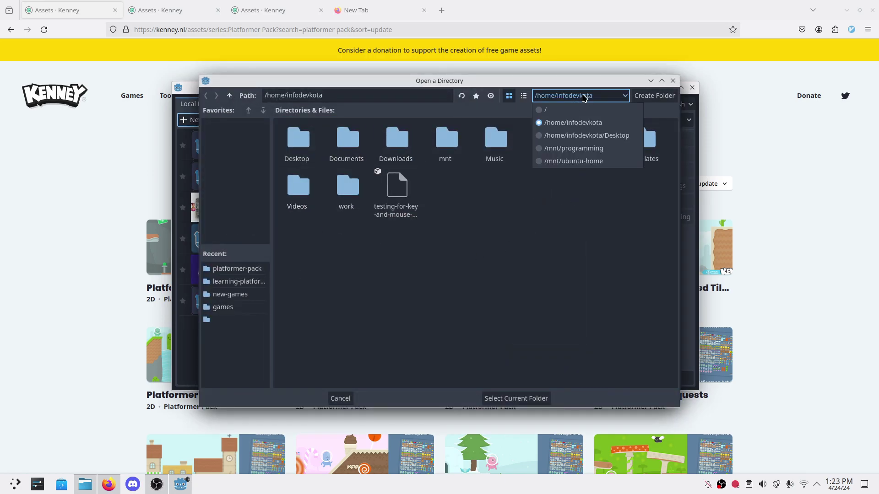
click(587, 148)
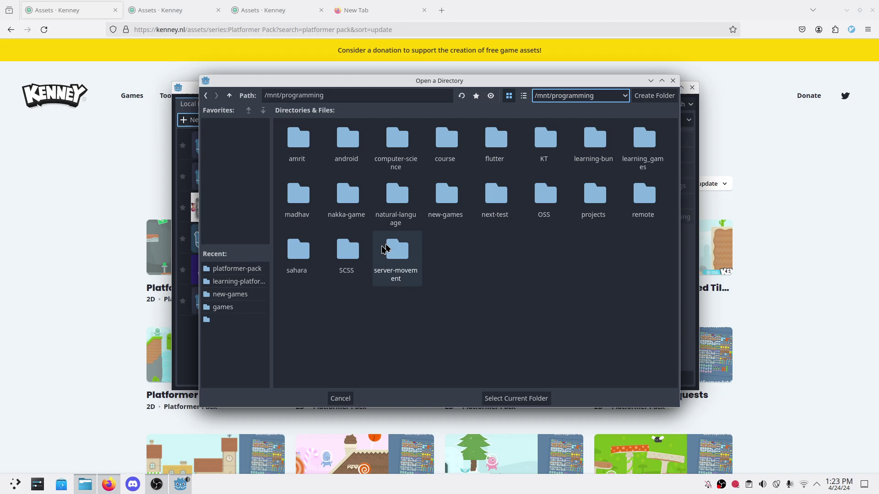
double_click(446, 201)
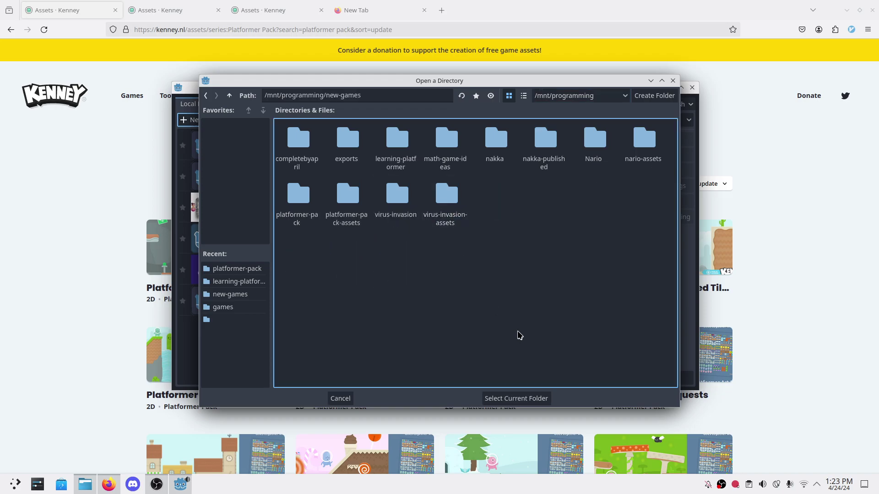
click(661, 96)
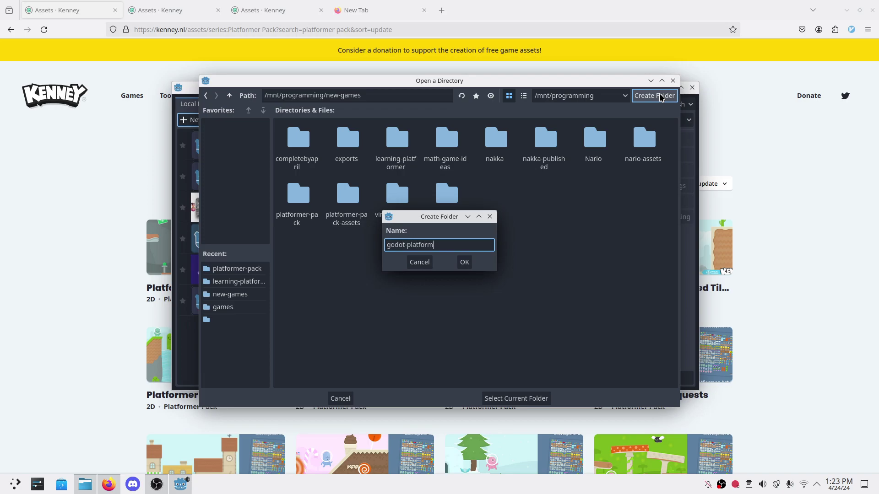
text(godot-platformer)
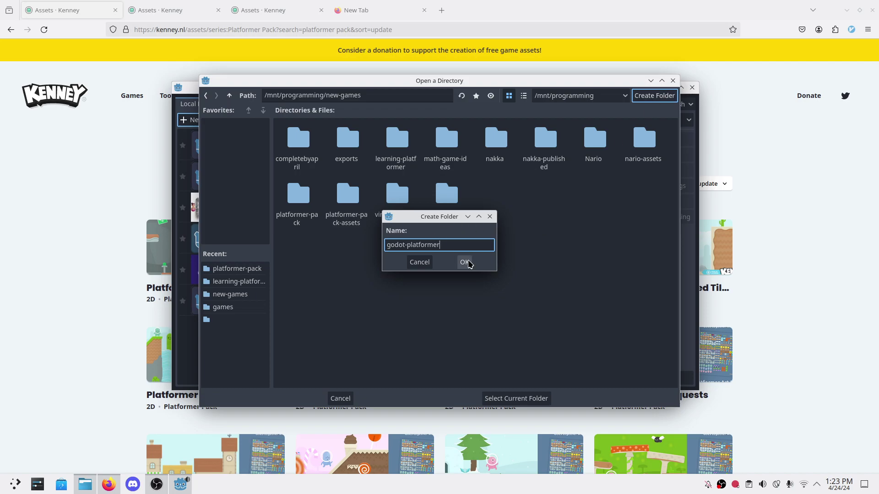
click(465, 262)
click(515, 398)
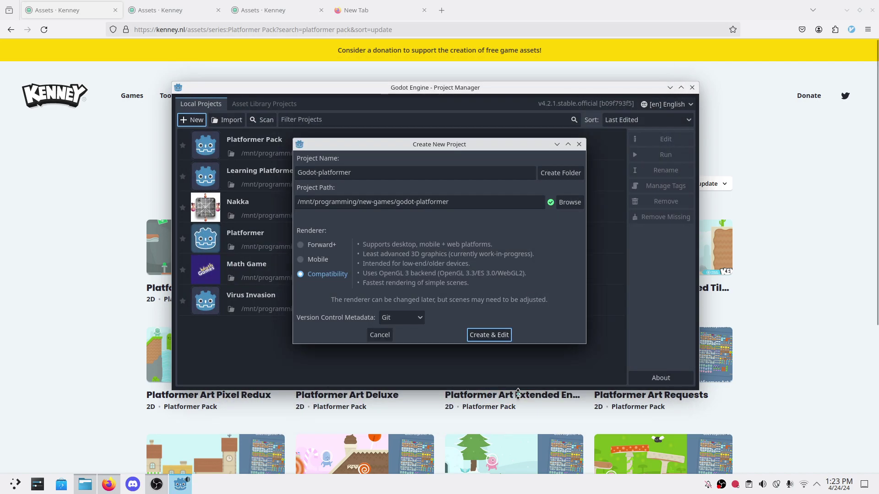
Name the project 'Godot Platformer', keep the Compatibility renderer, and create it for editing
click(379, 176)
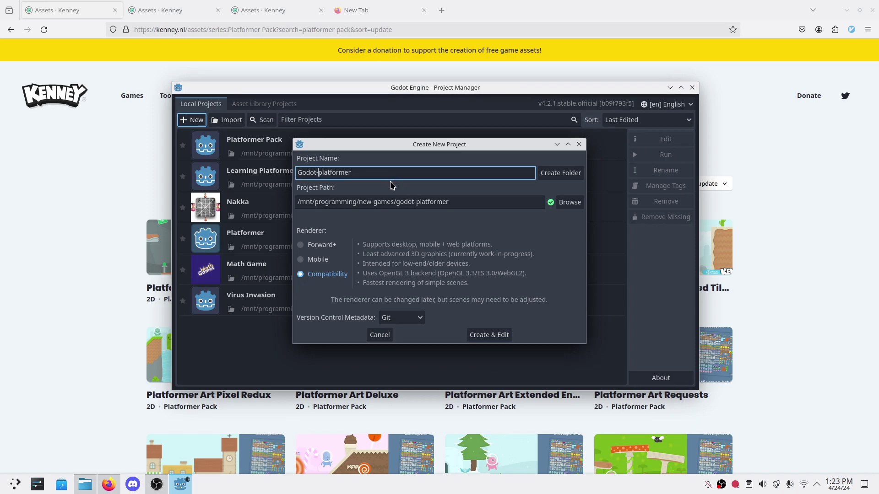
key(BackSpace)
key(Delete)
text(P)
click(336, 277)
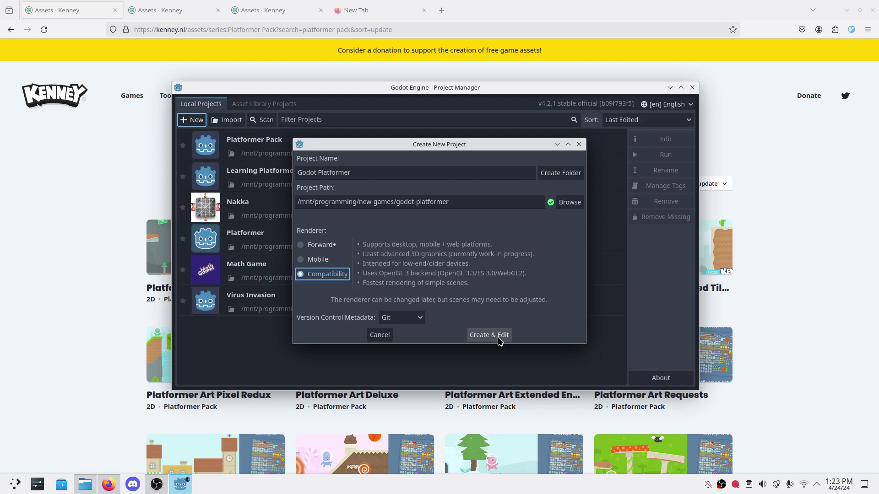
click(498, 338)
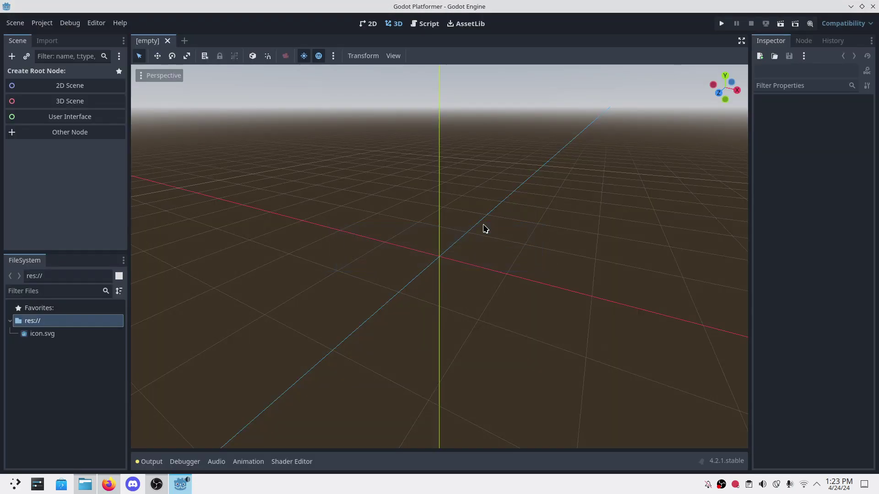
Select the three Kenney asset folders, then open the godot-platformer folder in a new Dolphin tab
click(85, 485)
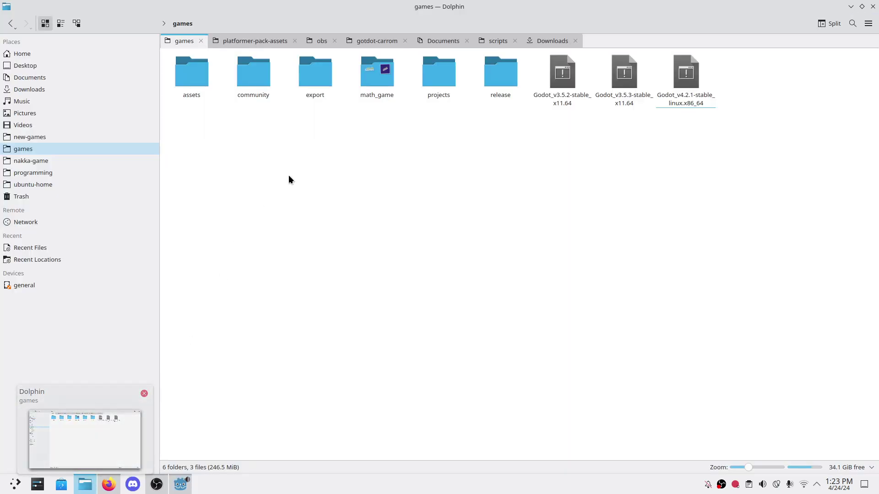
click(263, 42)
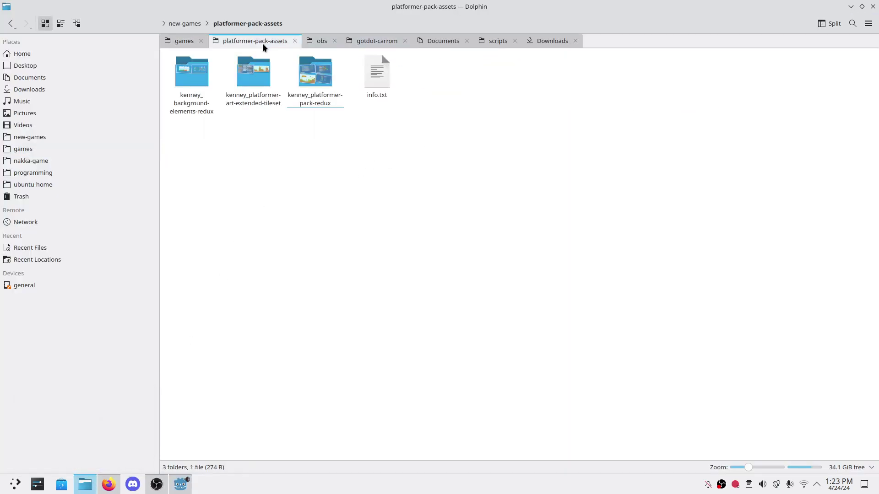
drag(325, 125, 219, 128)
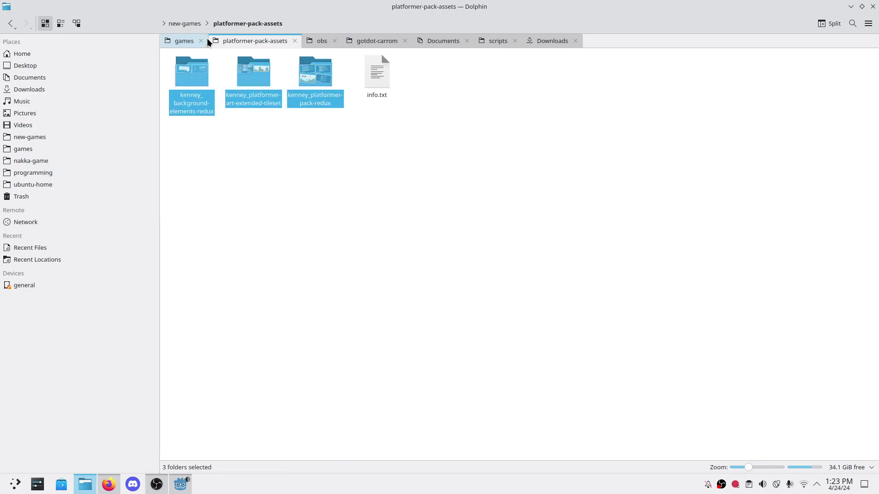
right_click(16, 134)
click(68, 145)
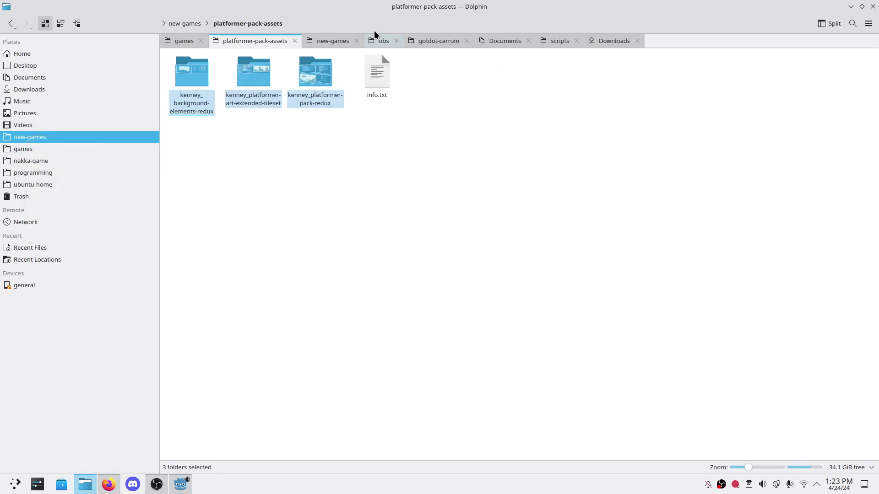
click(334, 41)
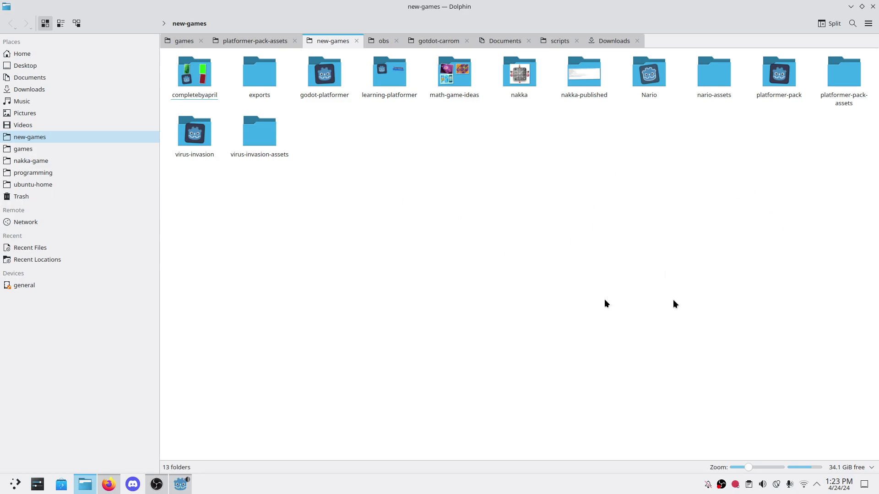
double_click(334, 84)
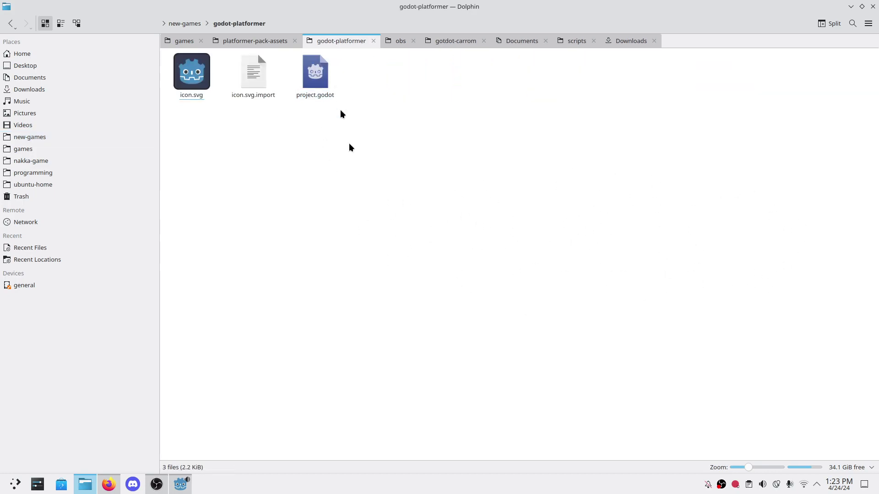
Create a new folder named assets in godot-platformer
right_click(339, 219)
mouse_move(356, 226)
click(504, 225)
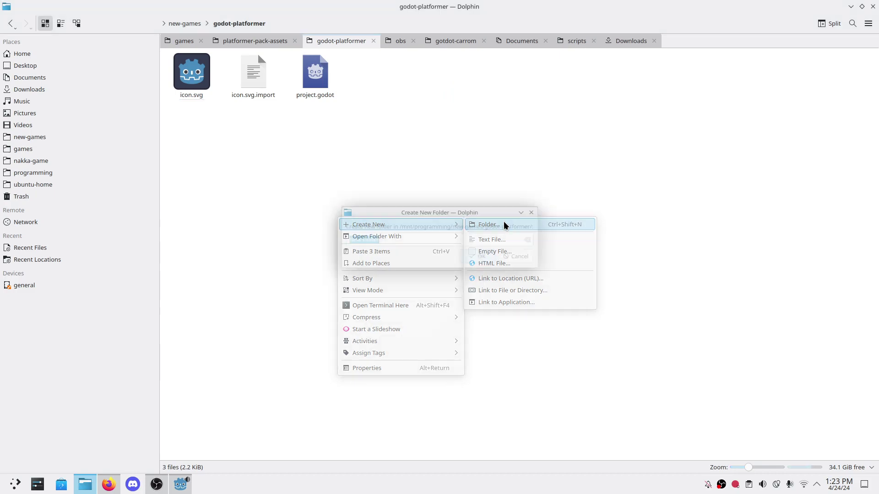
text(assets)
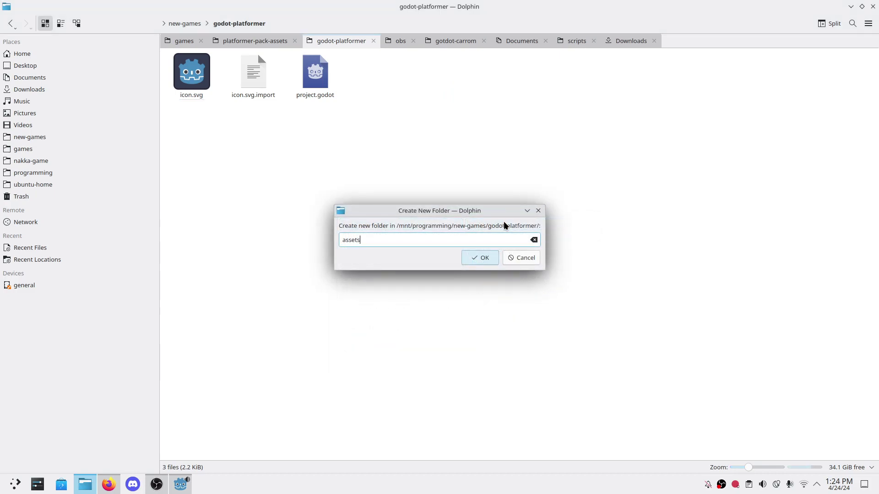
key(Return)
Paste the three Kenney packs into assets and trash platformer-pack-redux's loose files, including Sample2.png
double_click(192, 73)
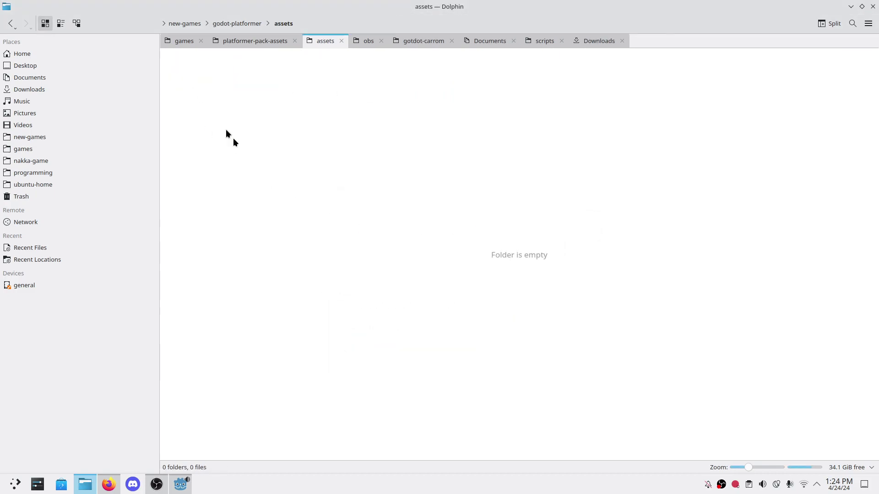
key(ctrl+v)
double_click(316, 76)
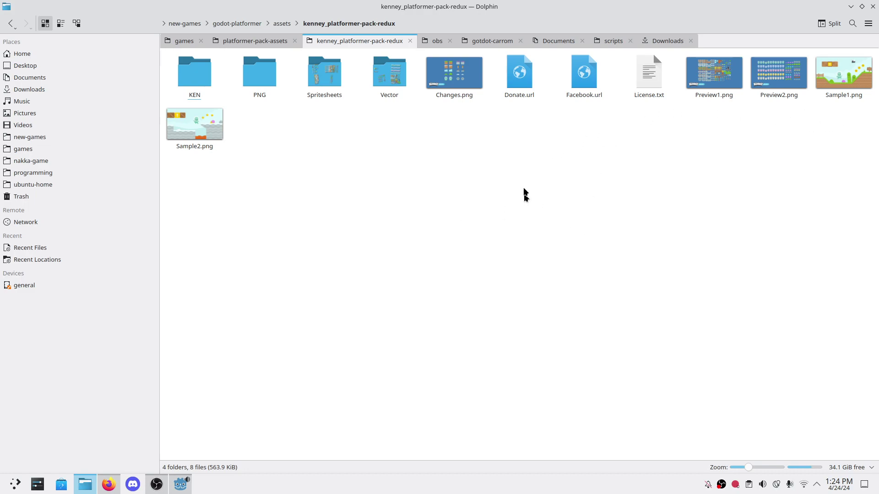
drag(448, 126, 847, 72)
key(Delete)
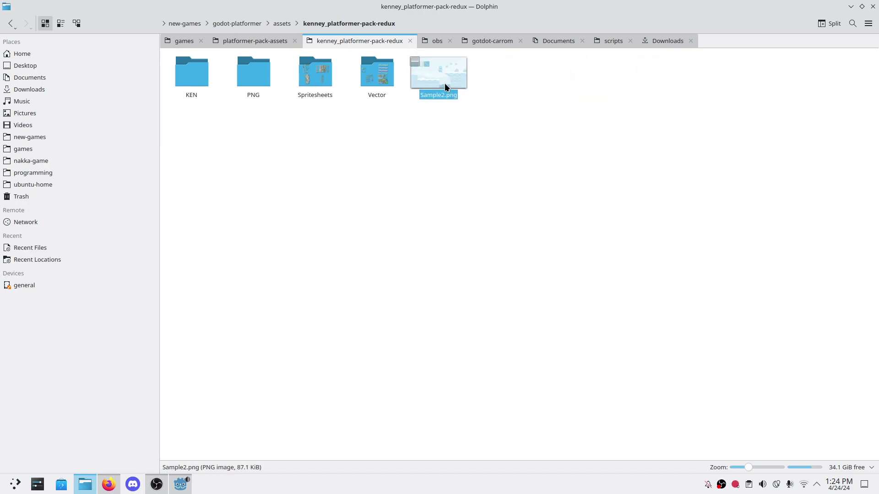
key(Delete)
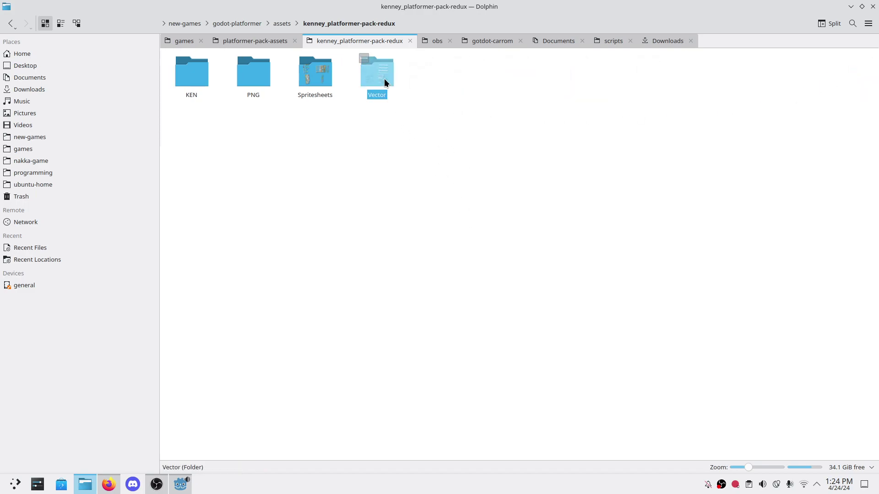
Trash platformer-pack-redux's Vector folder and inspect its Spritesheets folder
double_click(384, 78)
click(373, 25)
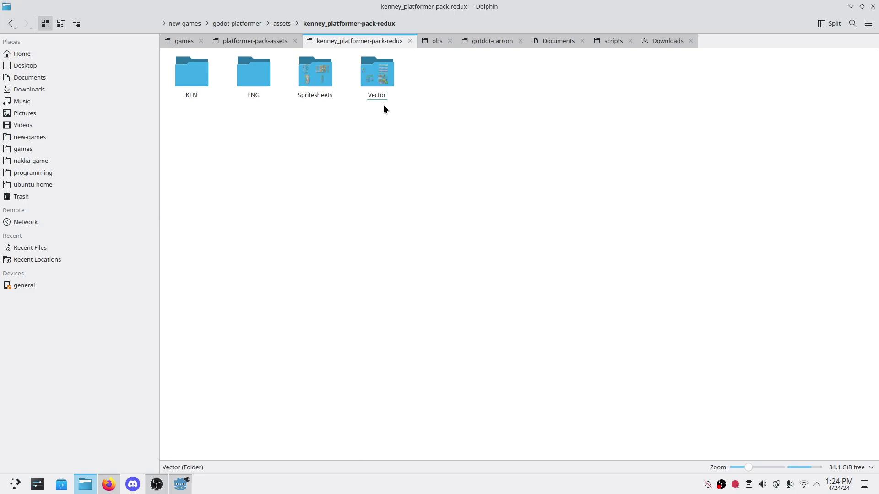
key(Delete)
double_click(314, 76)
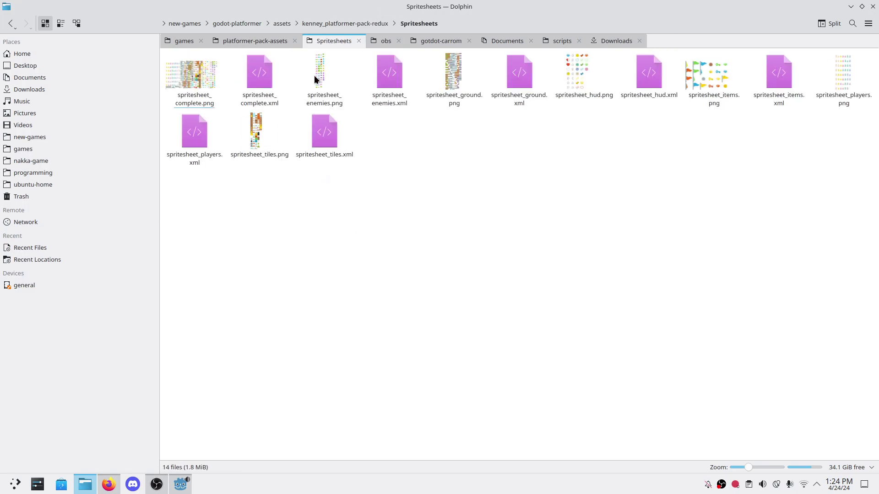
click(368, 24)
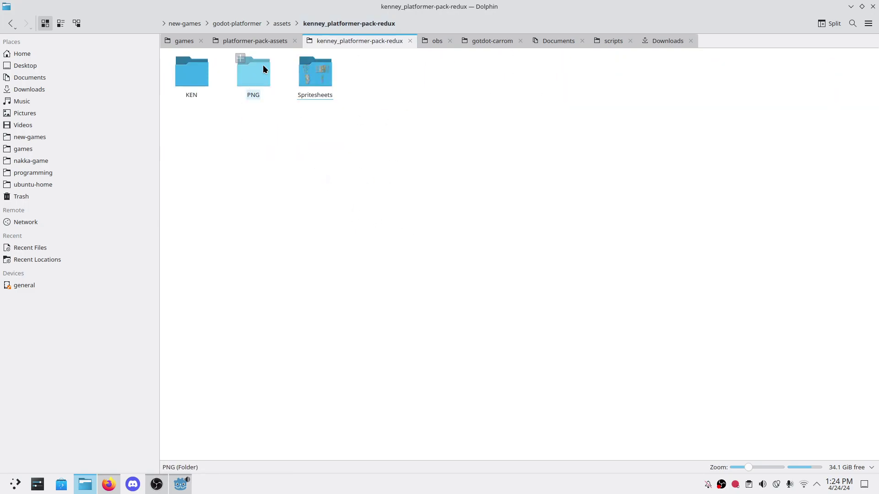
double_click(302, 73)
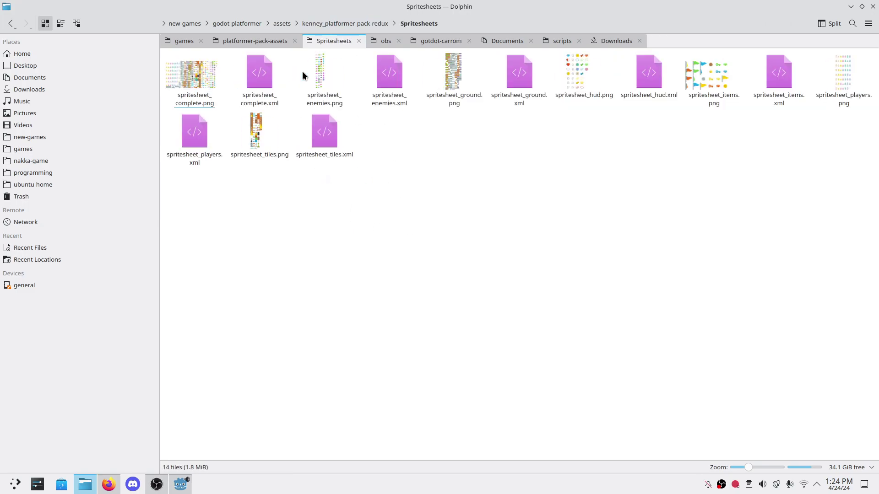
click(353, 24)
Browse the PNG and HUD folders, then open the extended tileset's license.txt
double_click(254, 75)
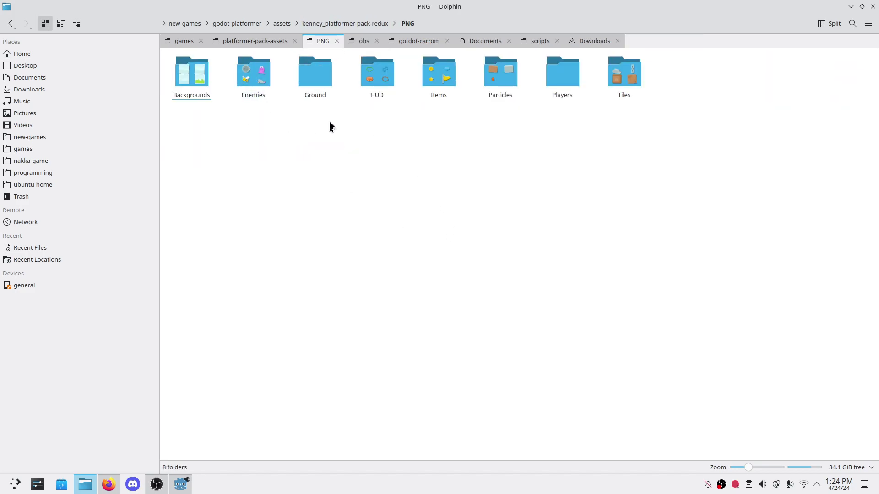
double_click(380, 81)
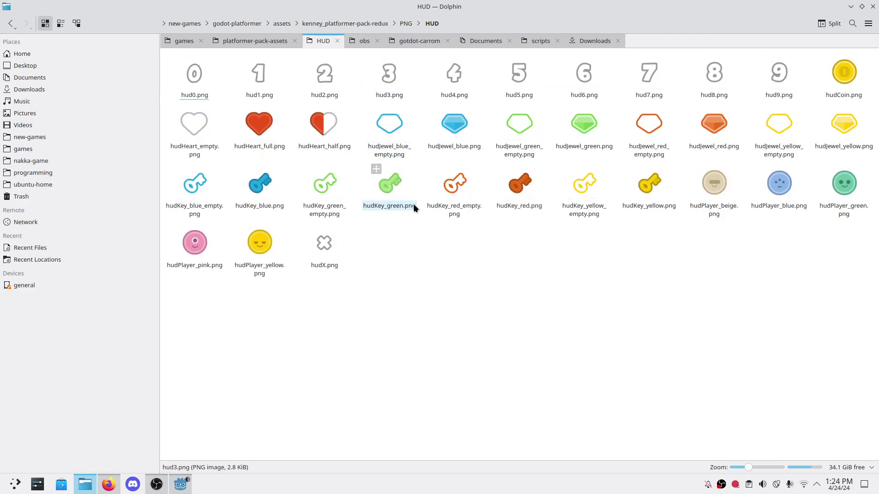
click(409, 24)
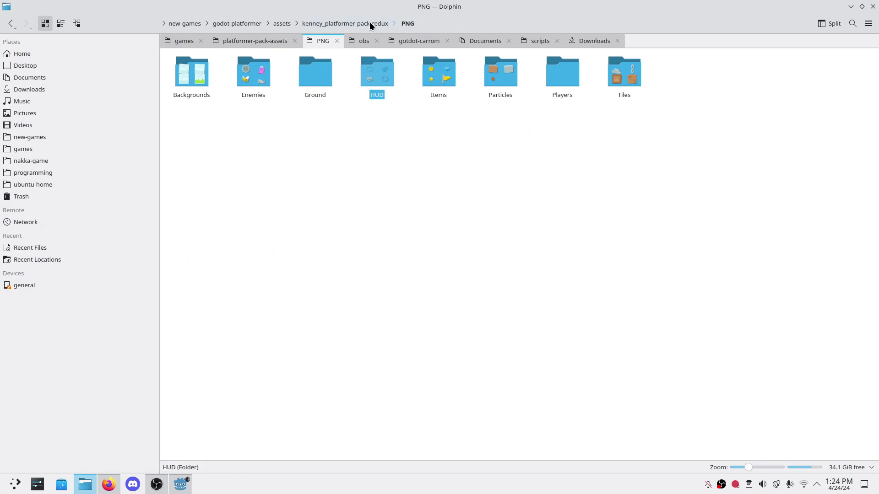
click(370, 23)
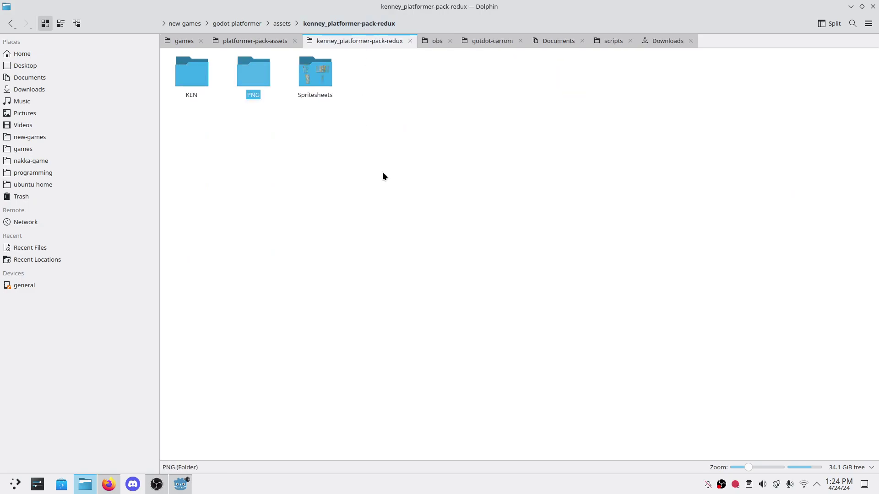
click(284, 20)
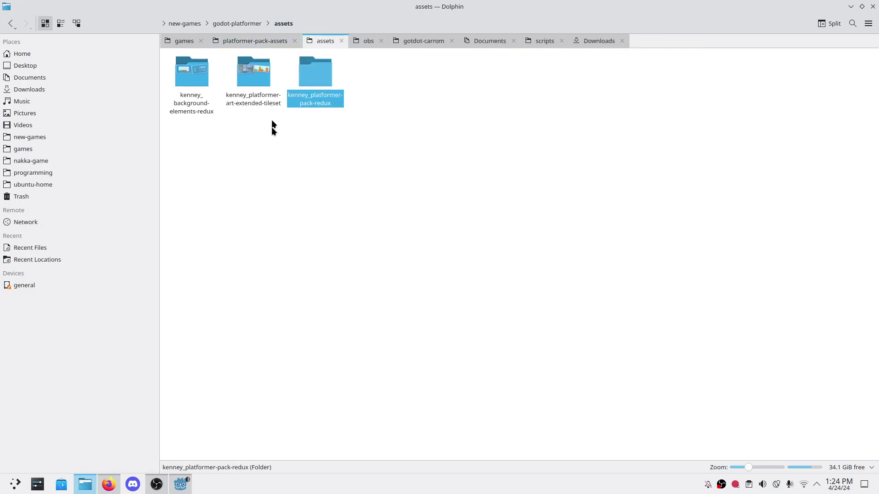
double_click(253, 75)
drag(359, 162, 192, 146)
double_click(194, 136)
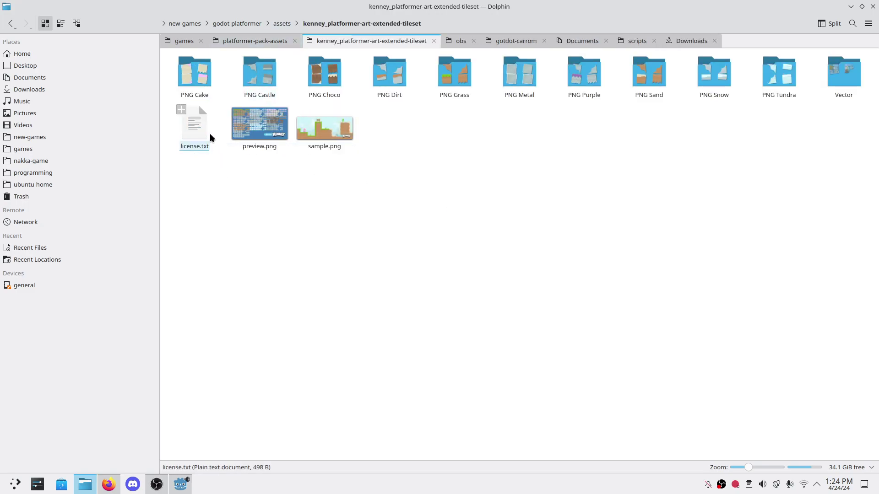
Read the CC0 license in license.txt and close Kate
drag(291, 248, 58, 94)
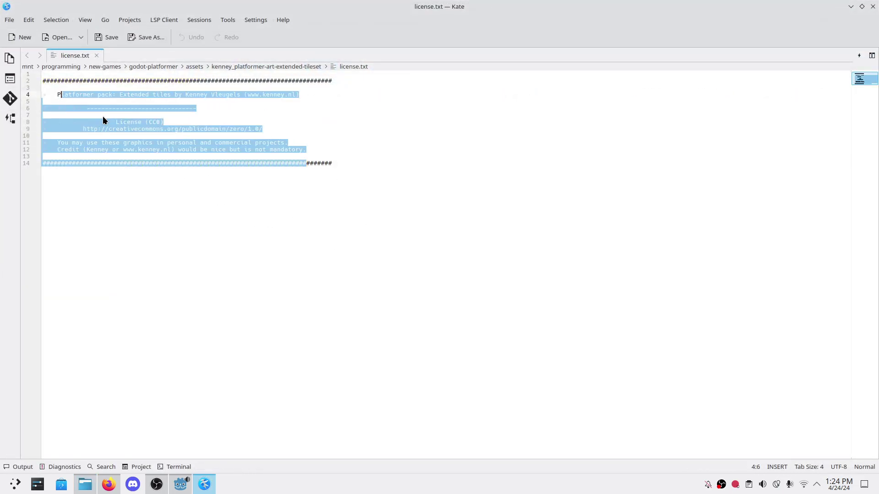
click(116, 122)
drag(117, 122, 177, 122)
click(176, 122)
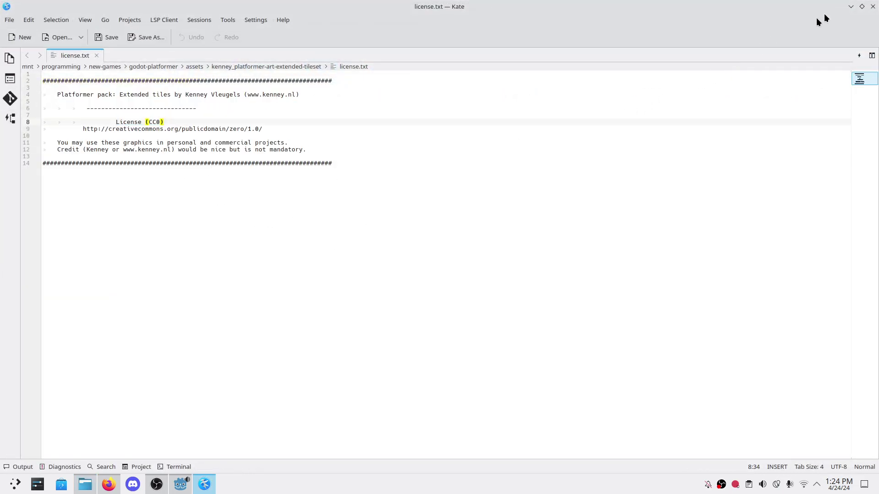
click(873, 7)
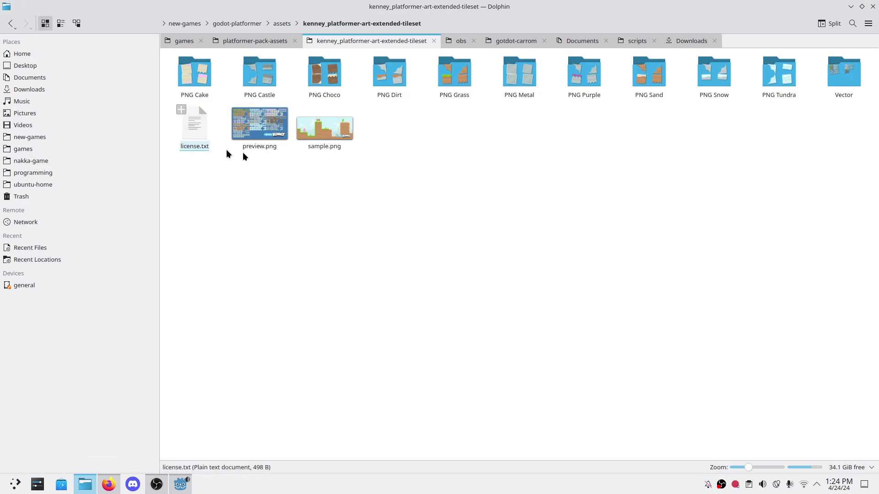
Recheck the license, then trash license.txt, preview.png and sample.png
click(359, 176)
double_click(187, 133)
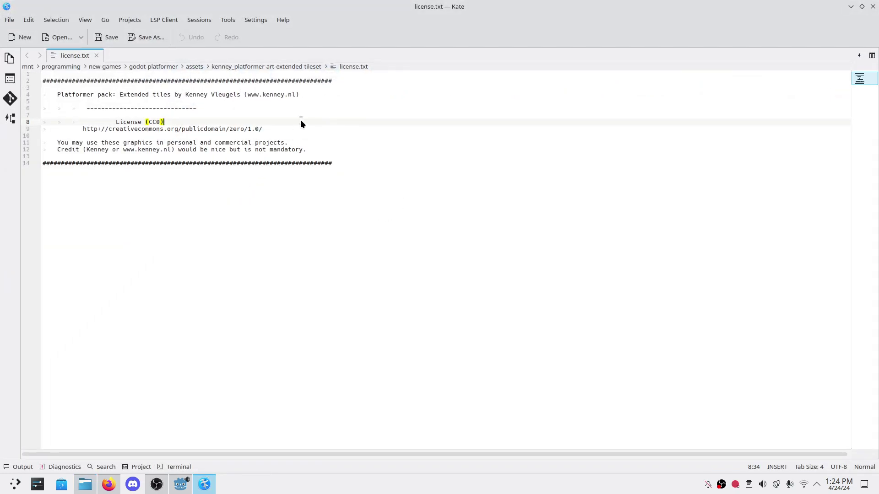
click(873, 7)
drag(383, 199, 165, 123)
key(Delete)
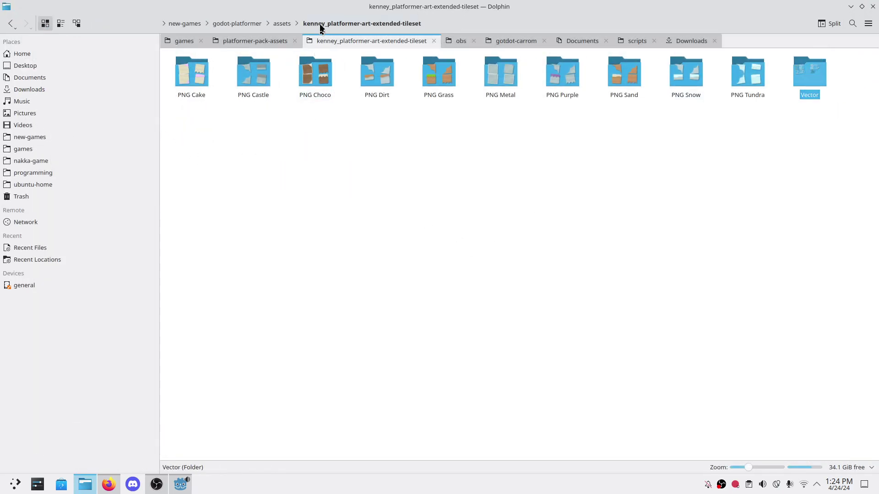
Trash the five loose files, Kenney.url through Sample.png, from kenney_background-elements-redux
click(283, 23)
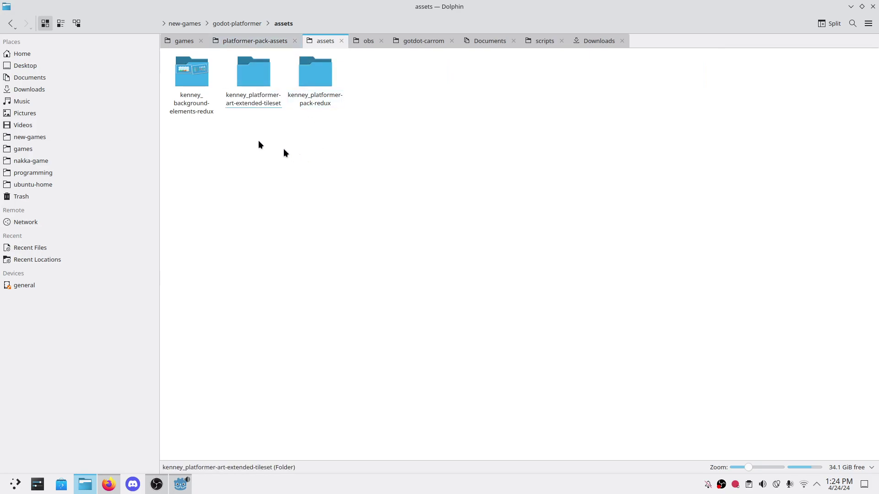
click(193, 86)
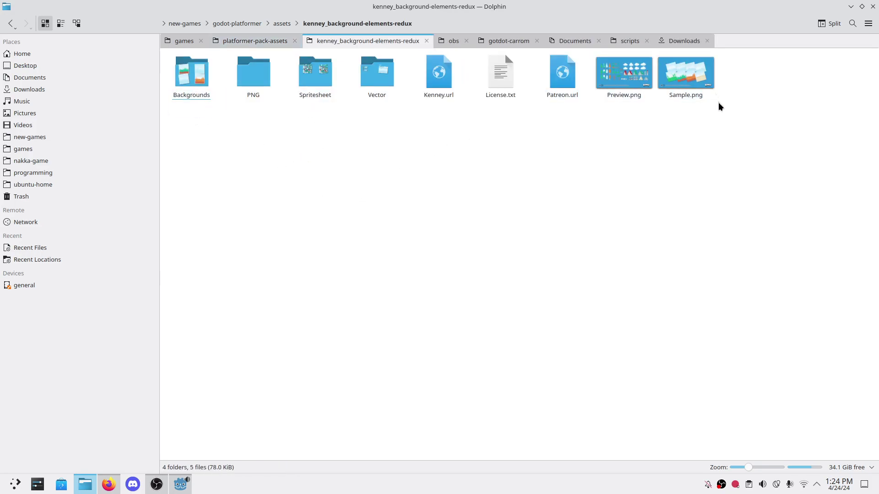
drag(725, 106, 498, 91)
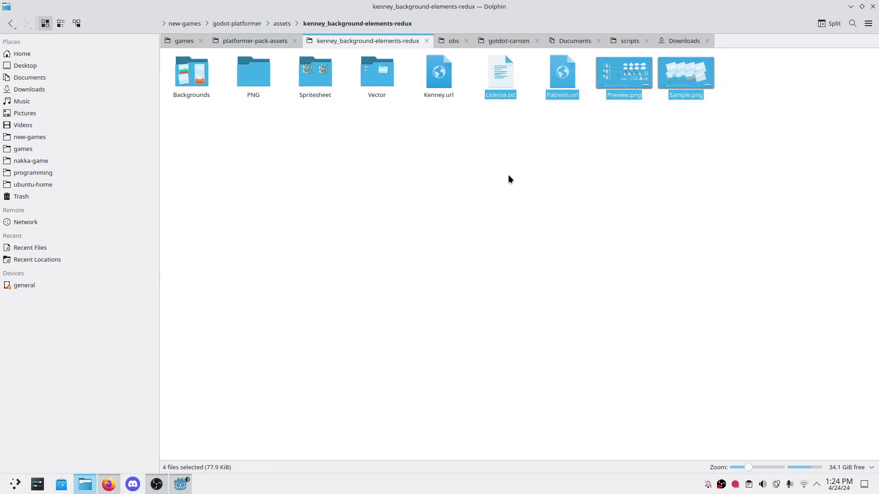
drag(732, 120, 421, 59)
key(Delete)
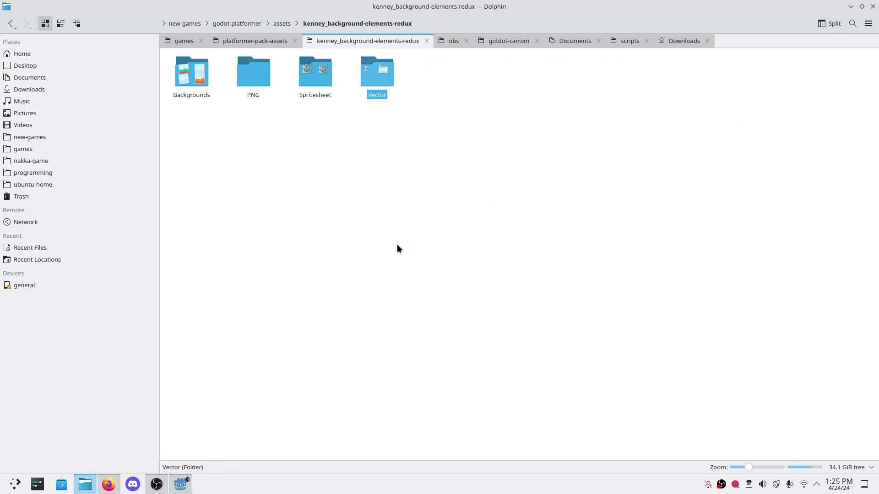
Trash the Vector folder from kenney_platformer-art-extended-tileset
click(282, 23)
click(256, 97)
double_click(256, 98)
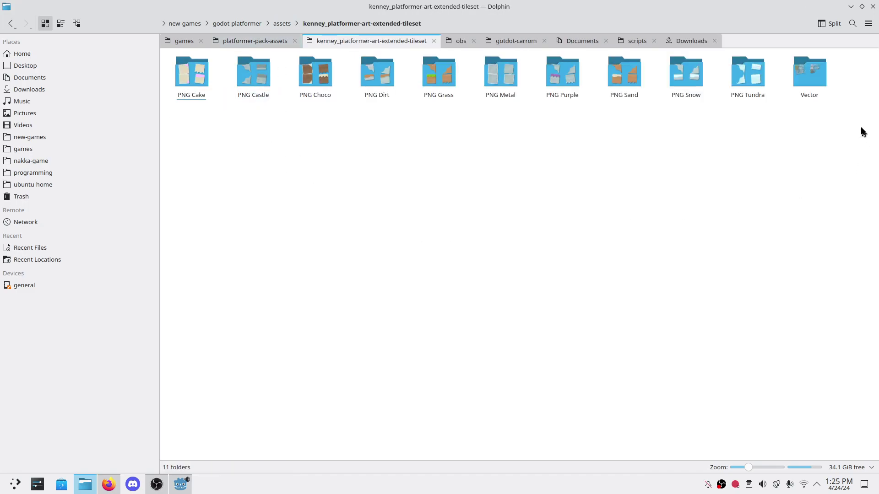
click(807, 73)
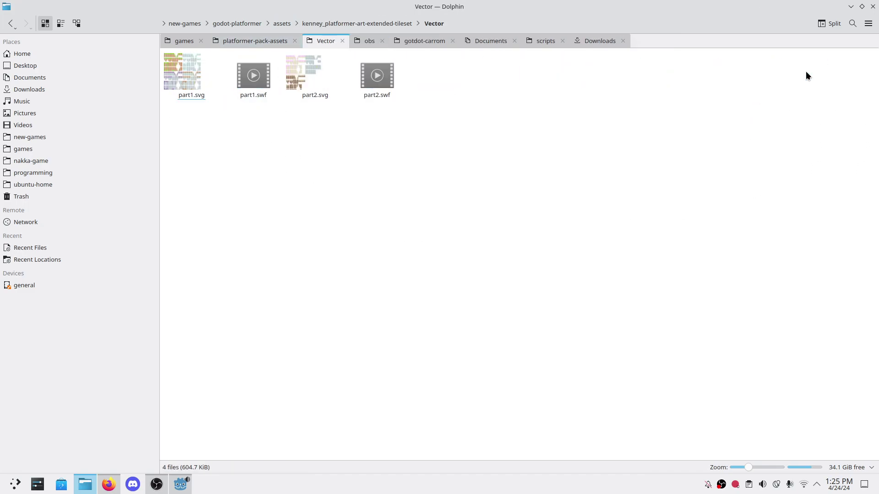
click(398, 24)
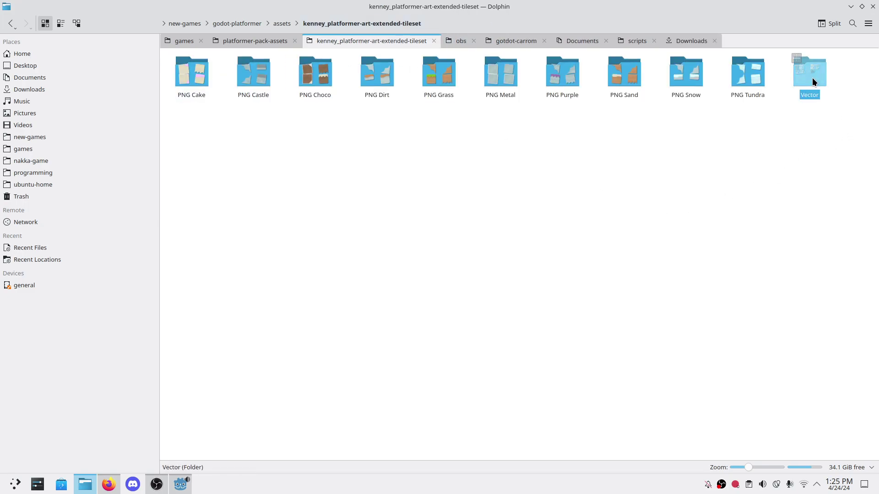
key(Delete)
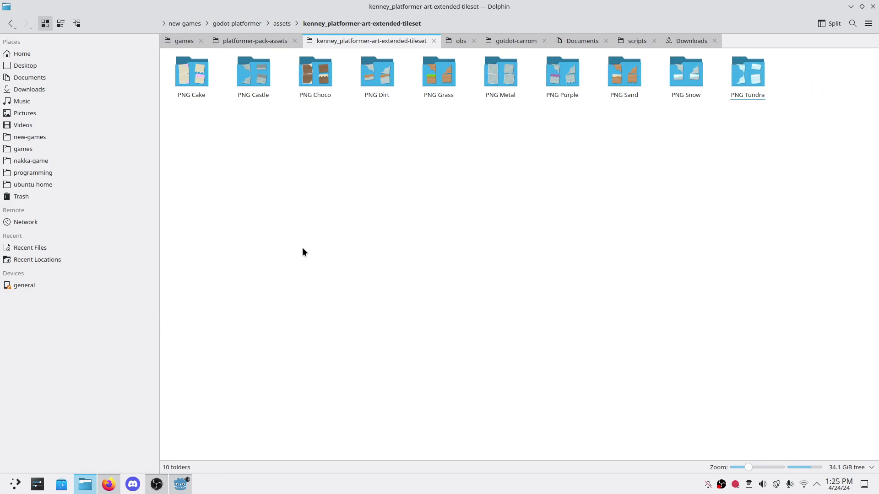
Create a User Interface scene and rename its Control root node to MainMenu
click(183, 488)
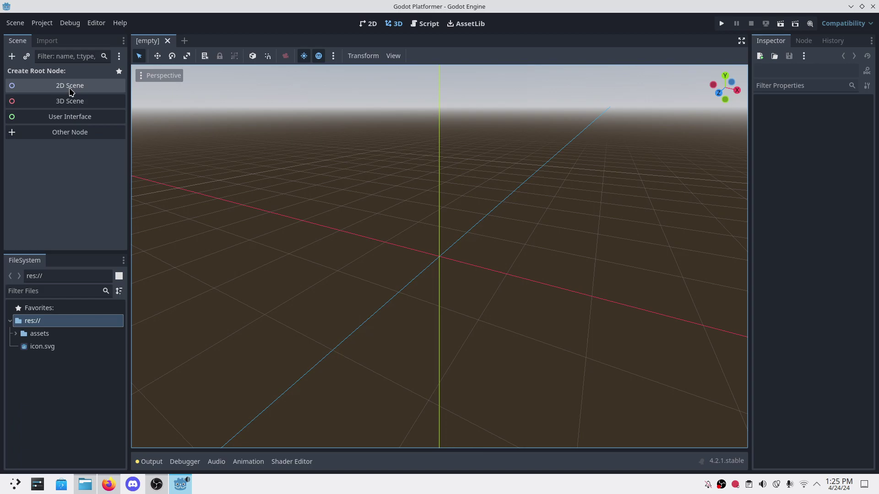
click(84, 116)
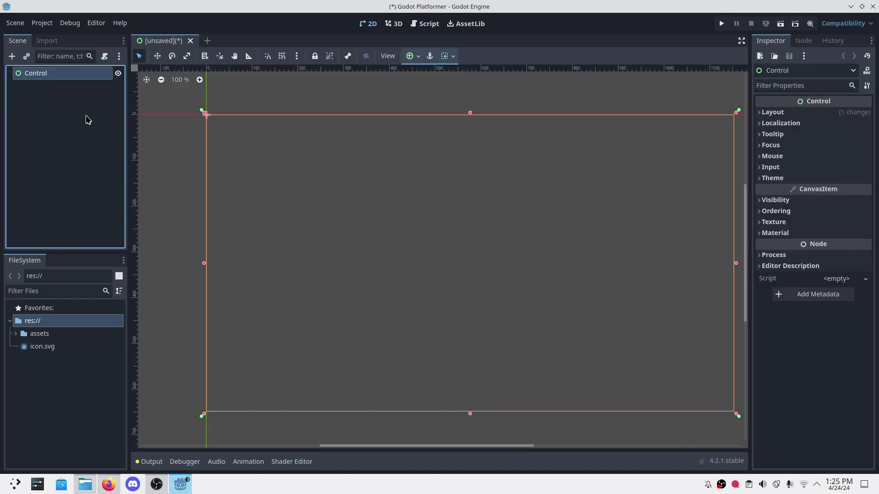
double_click(64, 75)
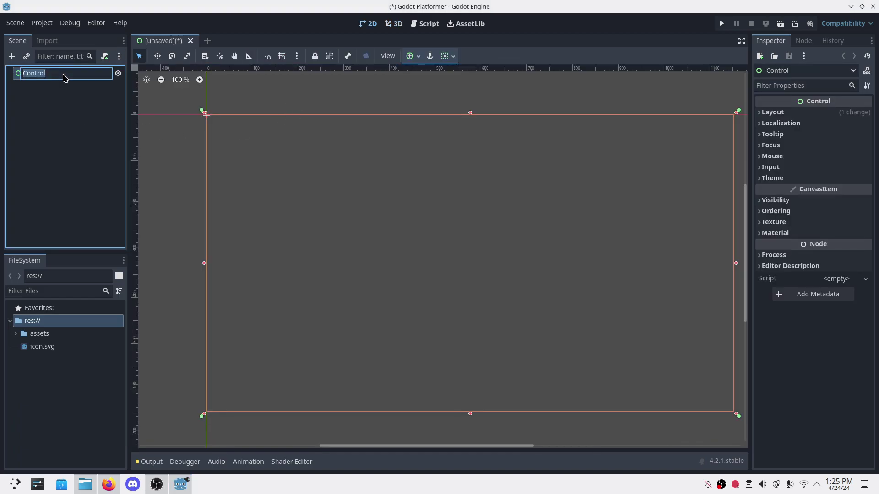
text(MainMenu)
key(Return)
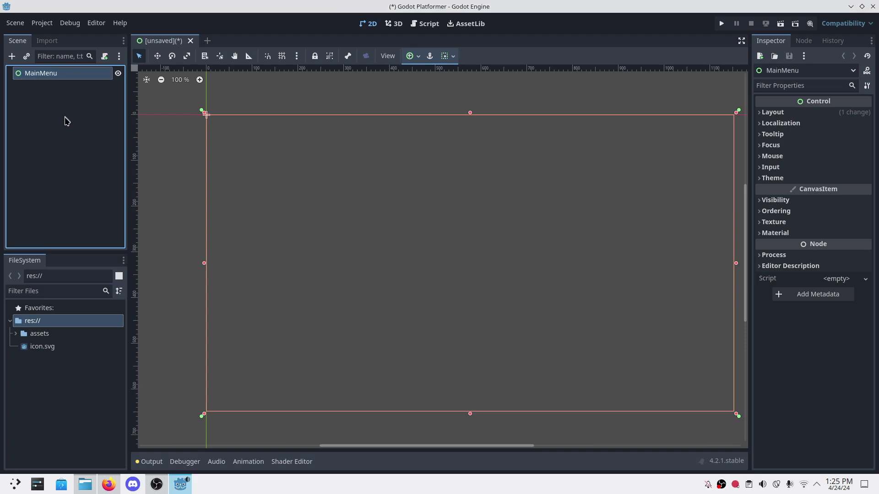
key(alt+Tab)
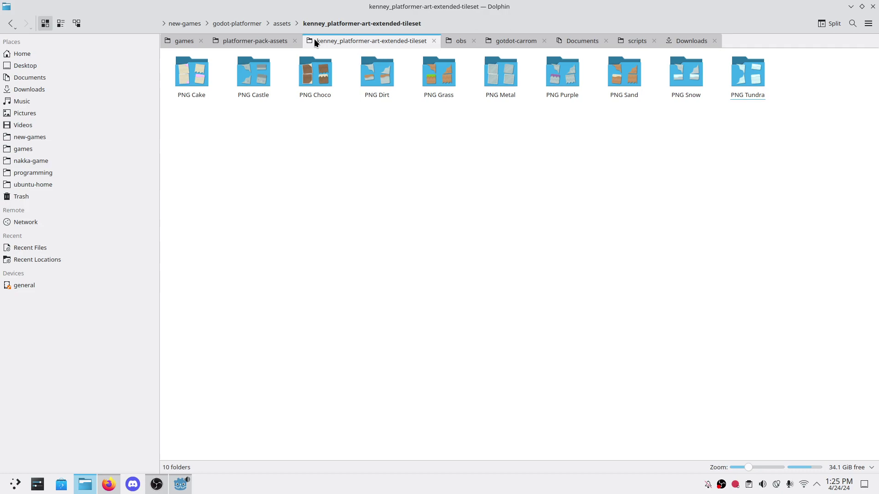
Create a scenes folder in the godot-platformer project folder
click(283, 24)
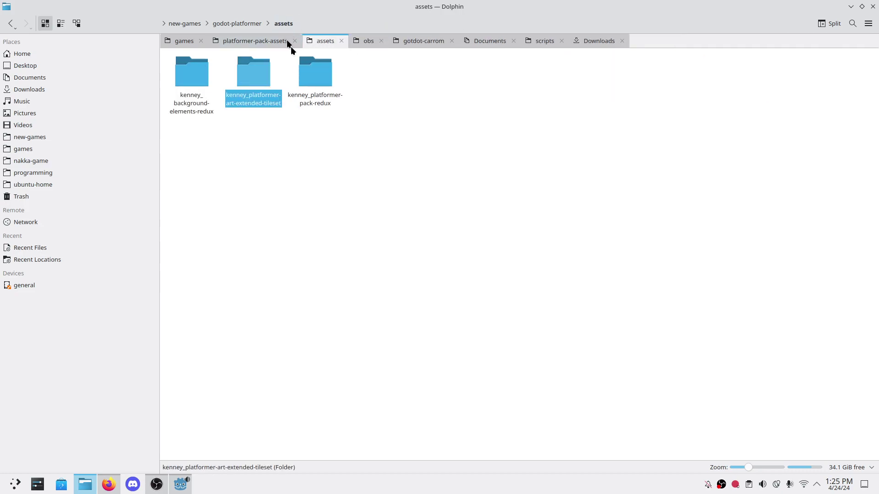
click(242, 25)
right_click(283, 176)
mouse_move(309, 184)
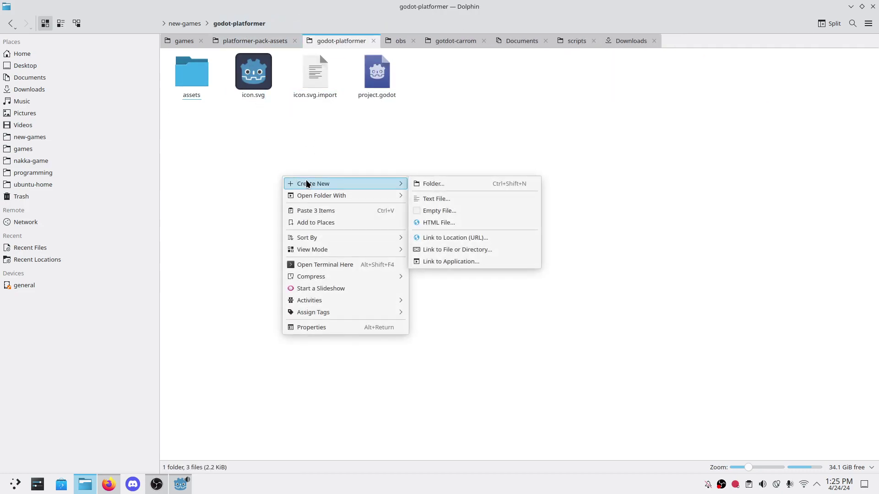
click(473, 191)
text(sc)
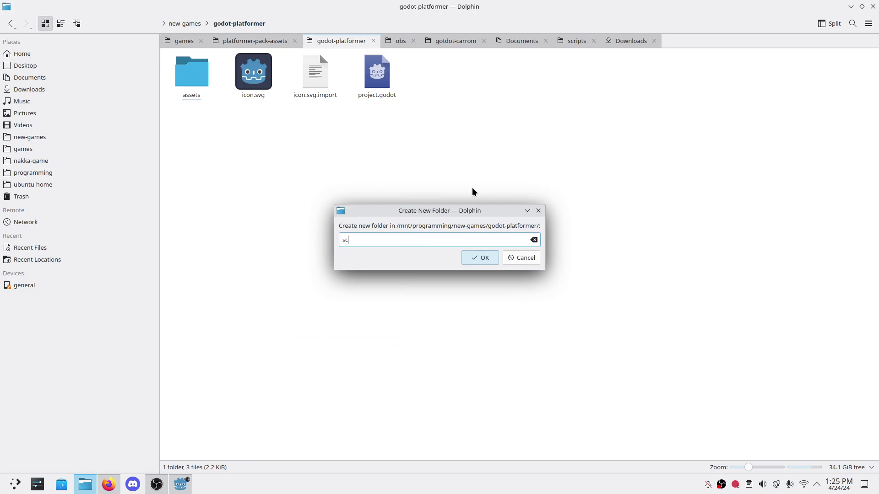
text(enes)
key(Return)
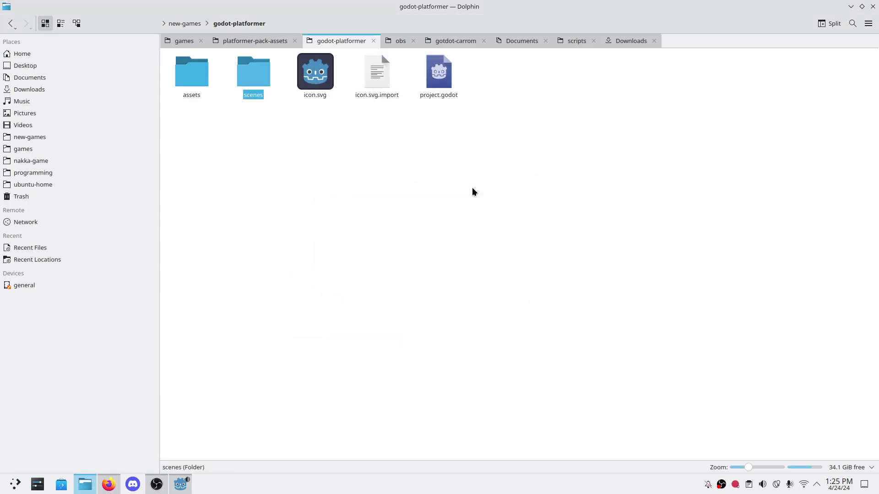
Create a screen folder inside scenes
click(268, 76)
right_click(328, 204)
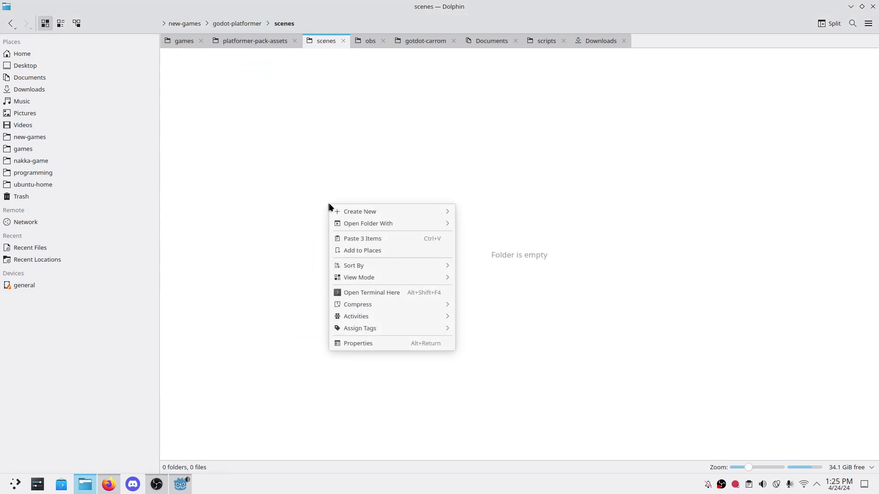
mouse_move(346, 211)
click(518, 212)
text(sc)
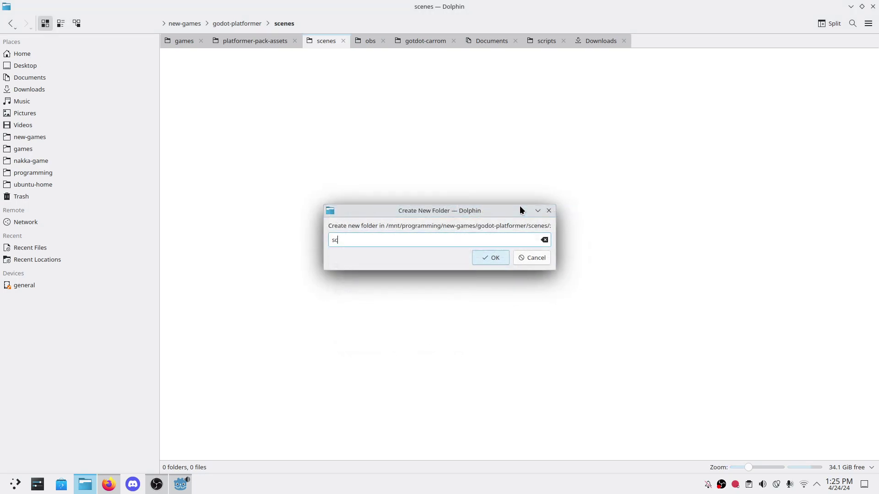
text(reen)
key(Return)
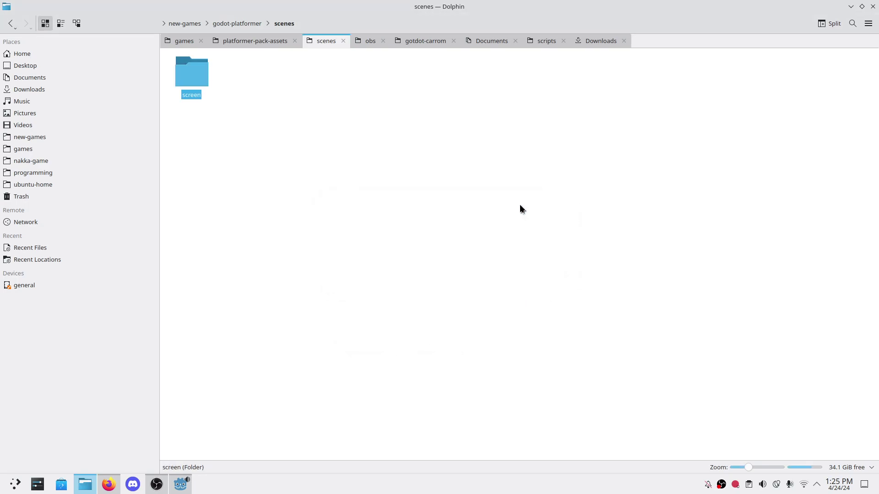
right_click(330, 162)
mouse_move(373, 170)
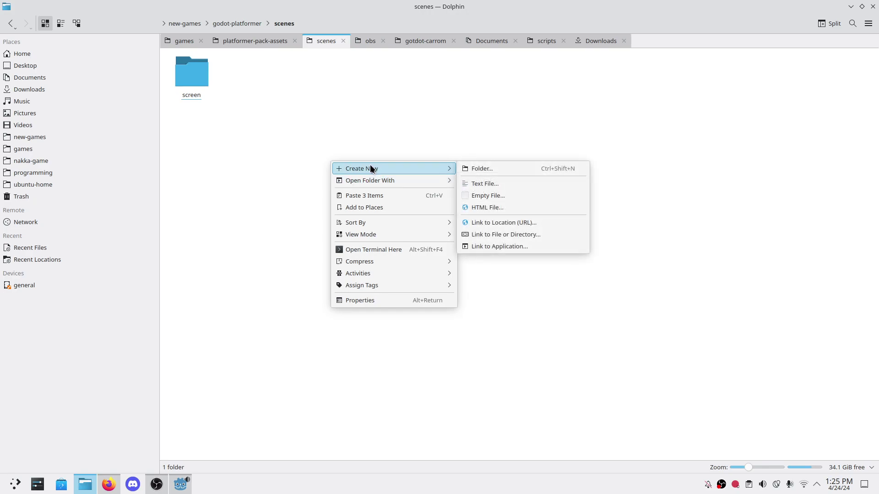
Add a Button node as a child of MainMenu
click(179, 487)
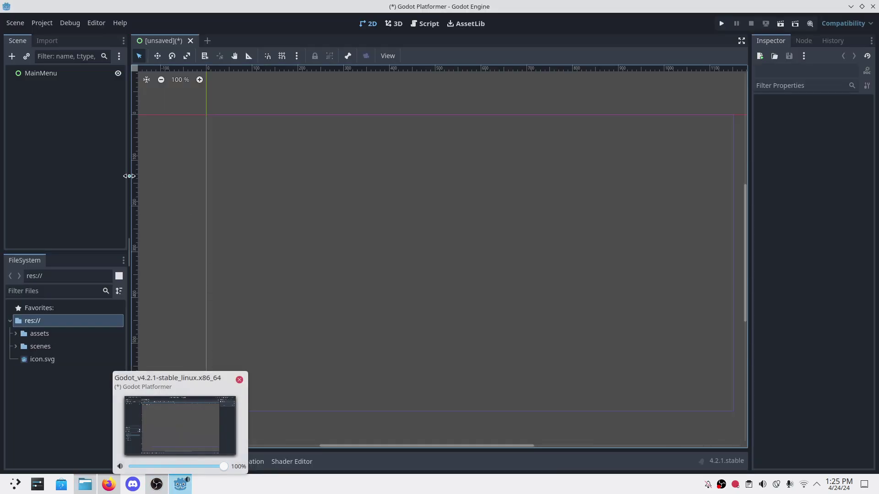
click(52, 76)
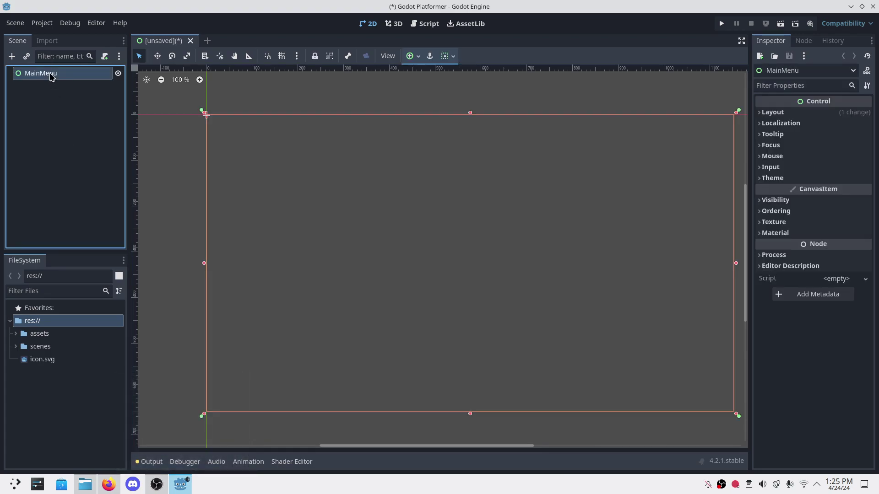
click(66, 134)
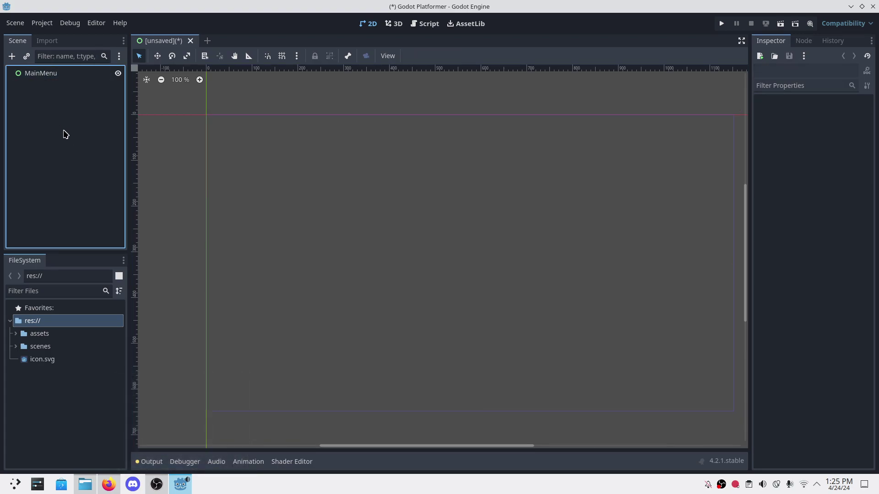
click(12, 55)
text(Button)
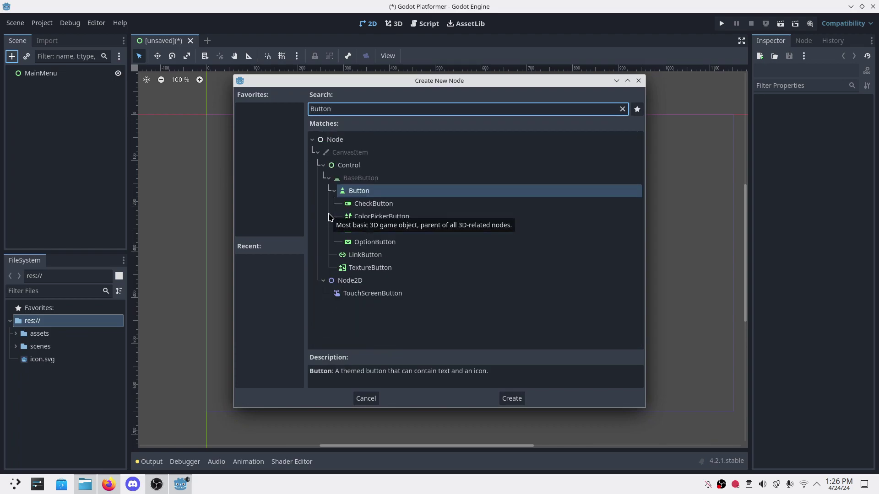
key(Return)
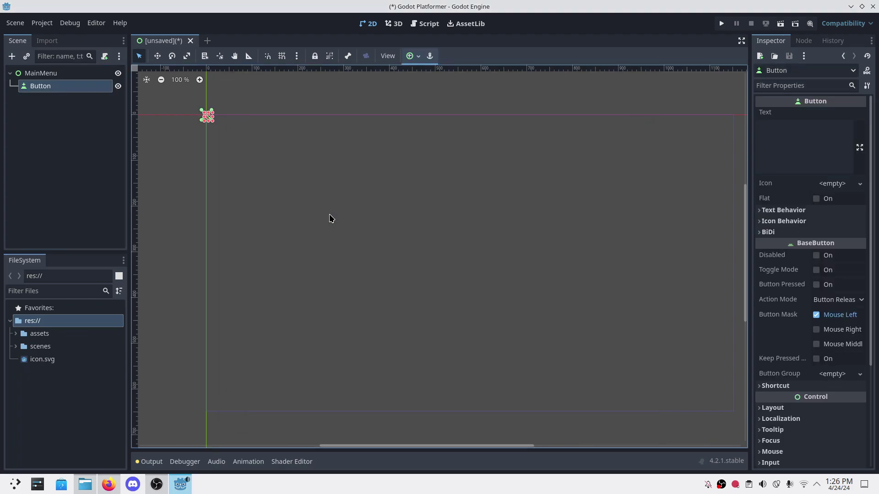
Anchor the button to Center and set its text to 'Level 0'
click(417, 56)
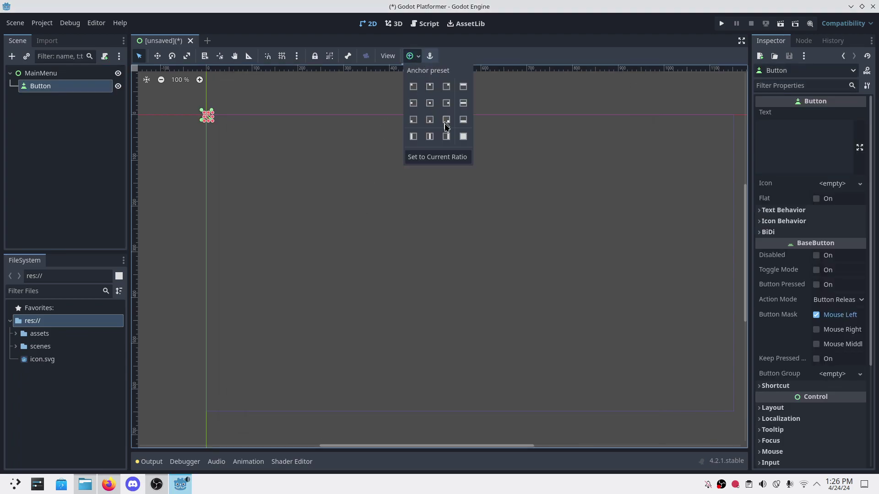
click(429, 103)
click(794, 155)
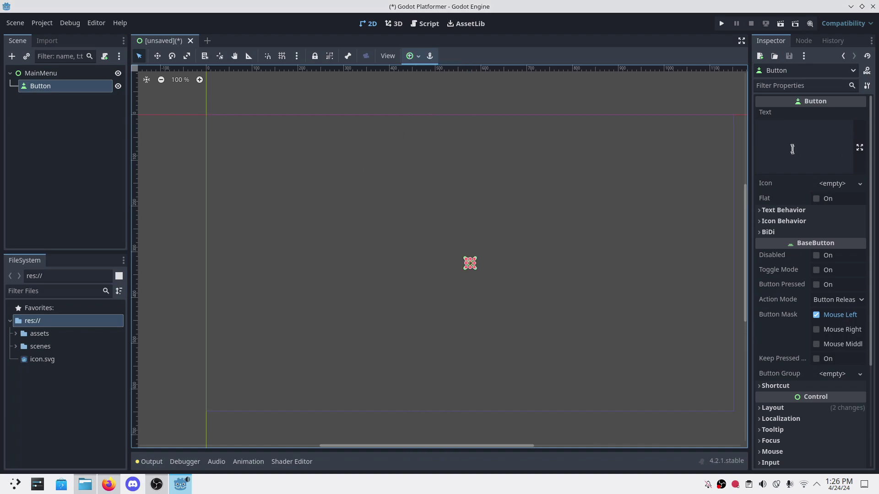
click(793, 148)
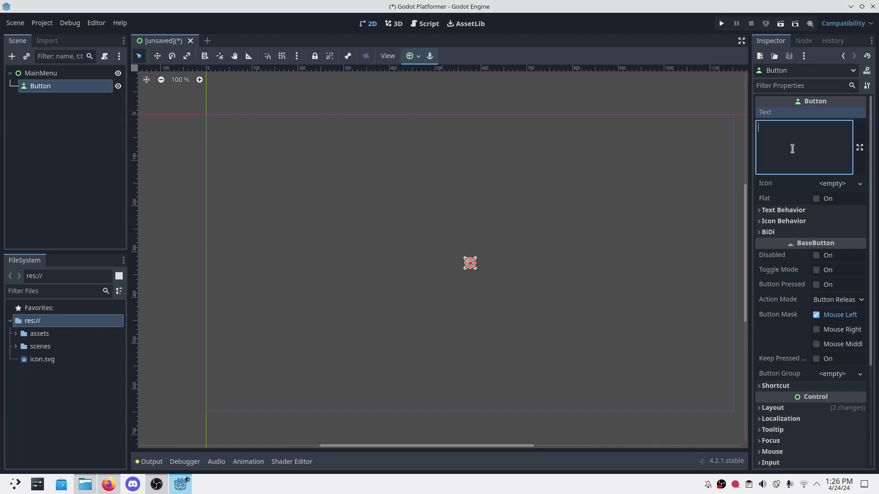
text(Level 0)
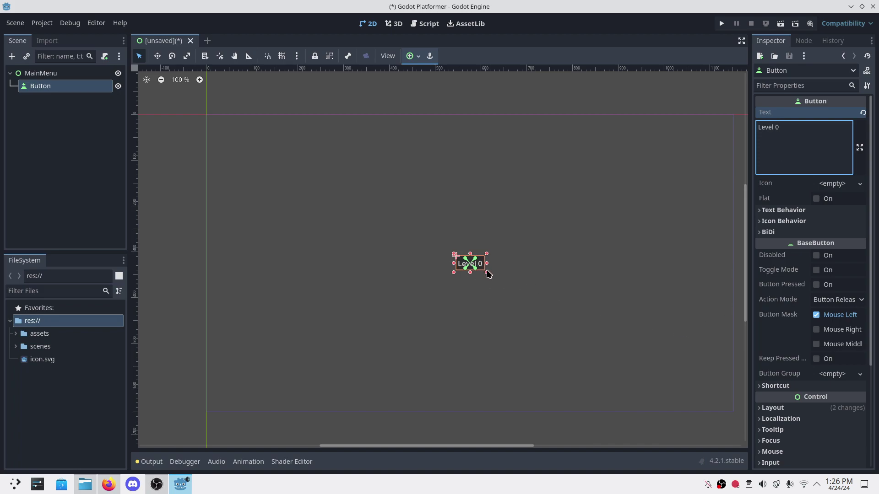
Enlarge the Level 0 button and re-center it on the canvas
drag(487, 273, 548, 304)
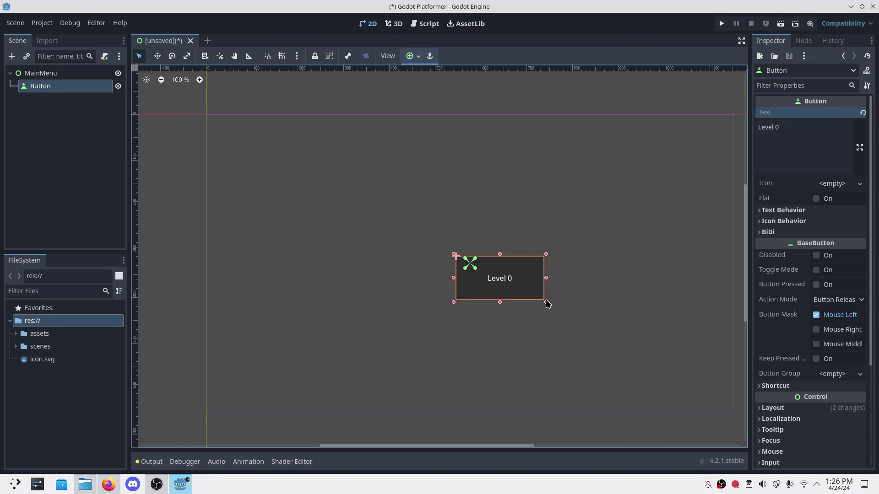
click(414, 58)
click(429, 103)
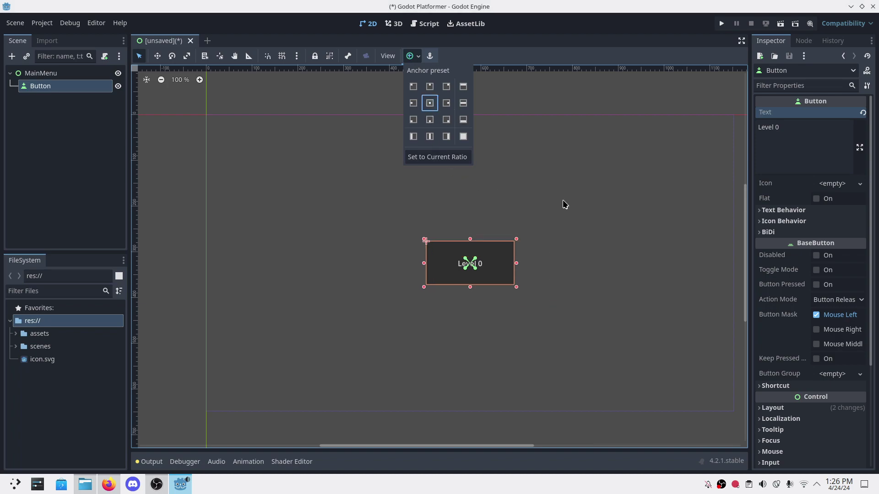
click(565, 204)
Save the main menu scene as main_menu.tscn in the scenes/screen folder
key(ctrl+s)
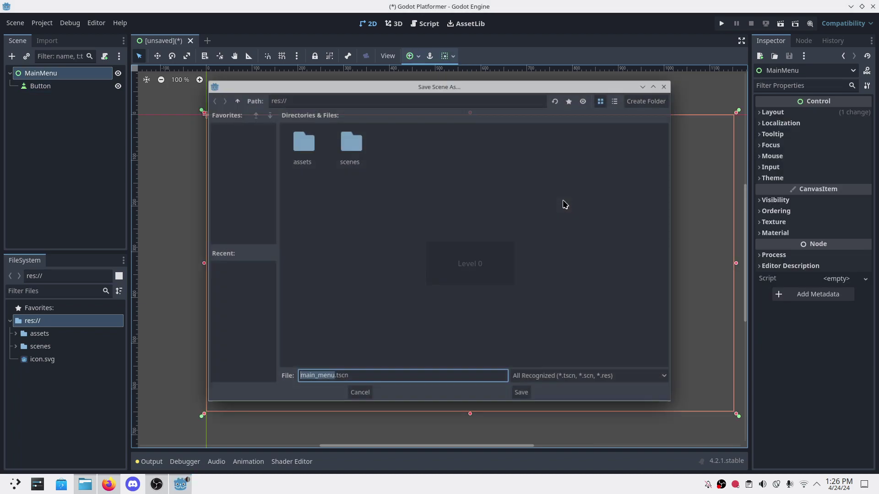
double_click(345, 149)
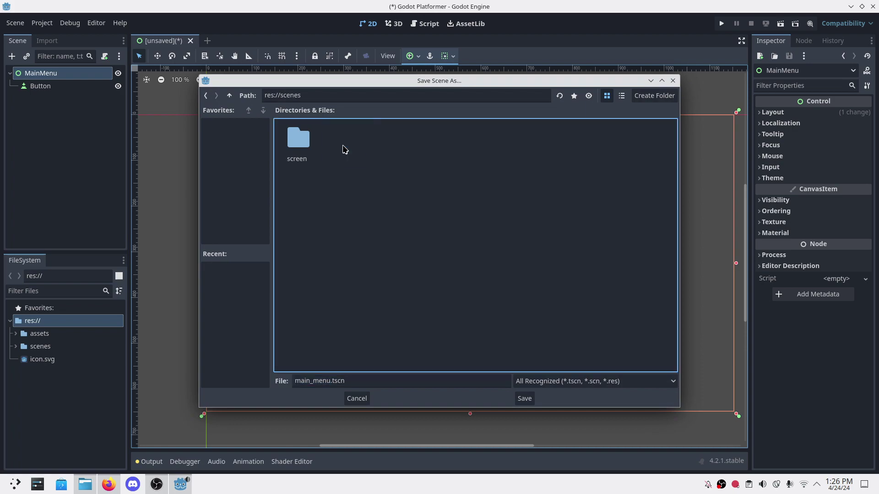
double_click(310, 144)
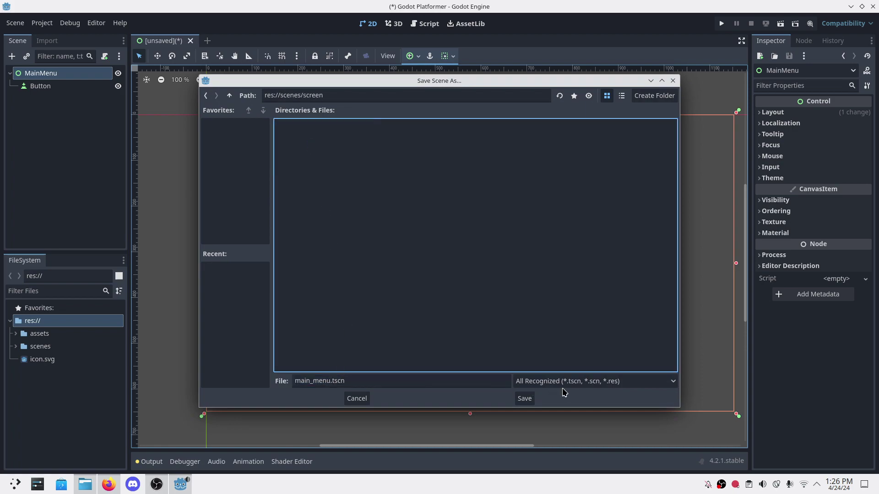
click(525, 399)
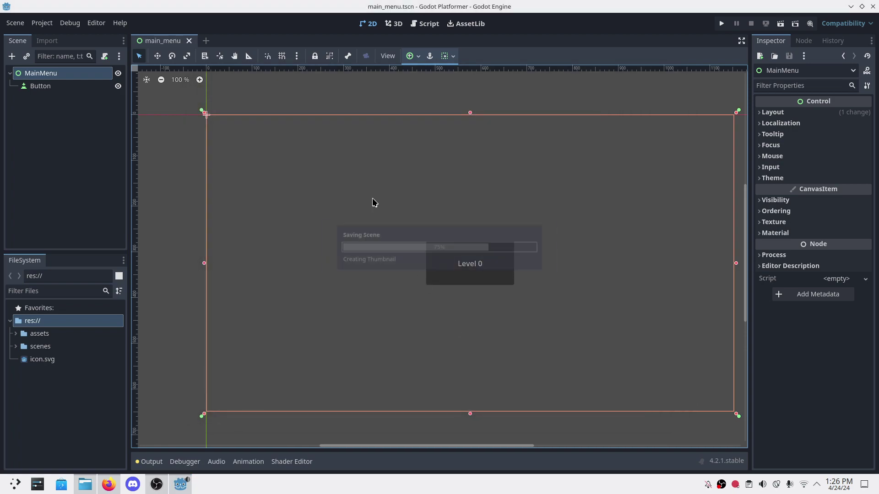
Select the MainMenu root node and then its Button node
click(105, 140)
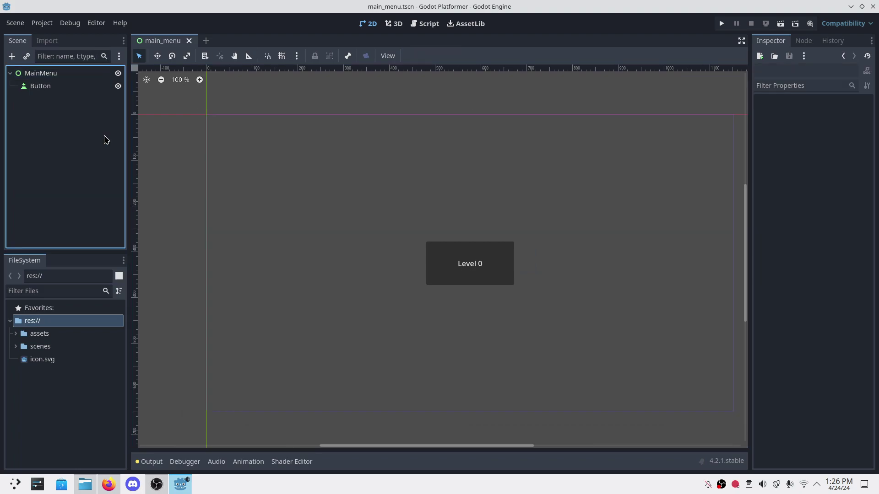
click(46, 75)
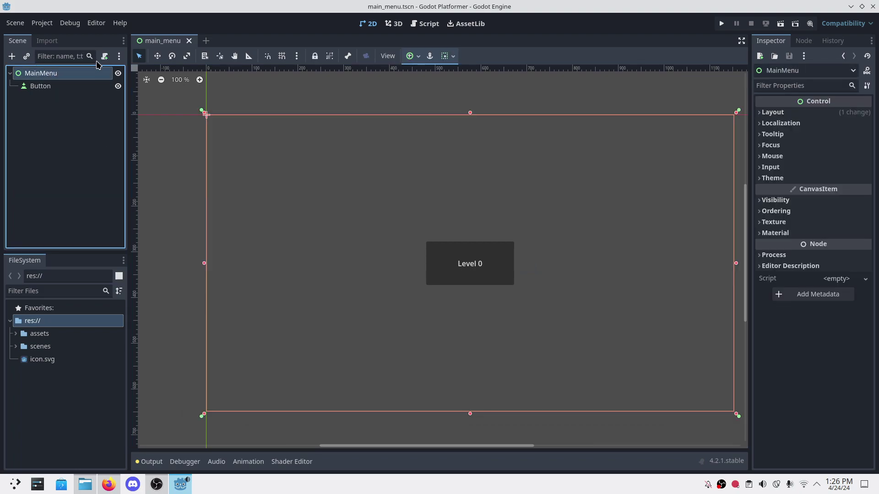
click(48, 87)
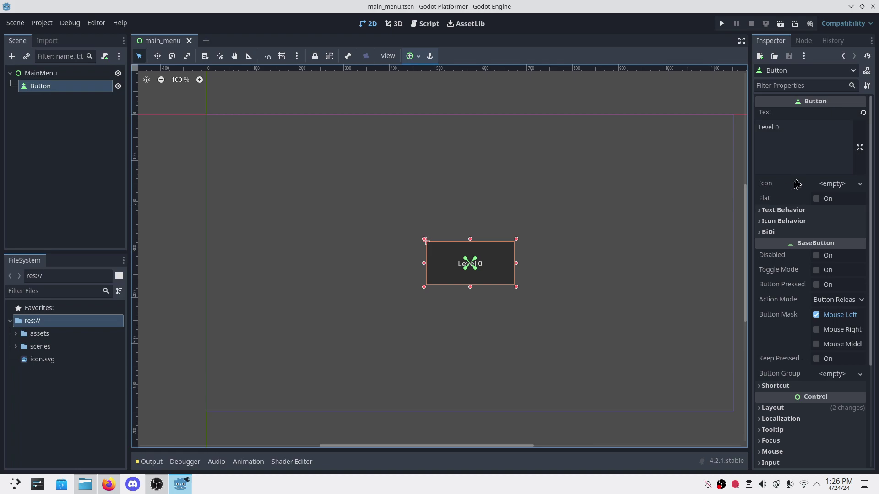
Add a new scene tab with a Node2D root and rename that root to level0
click(40, 177)
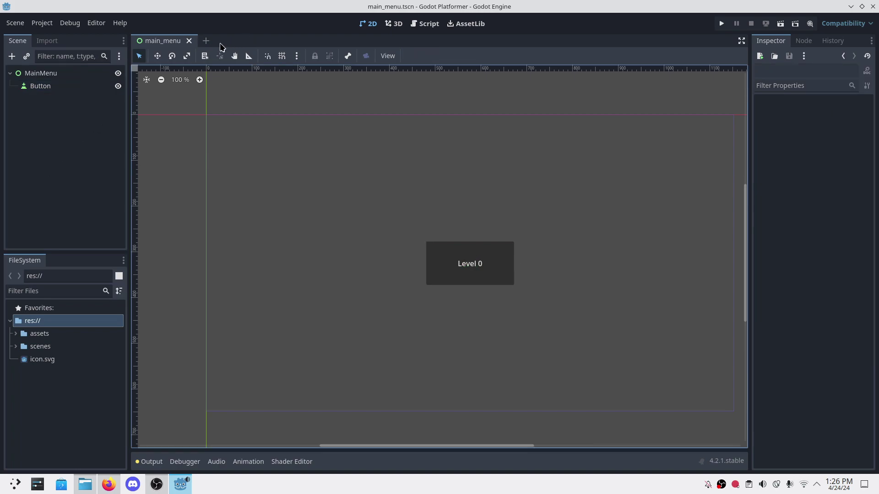
click(206, 41)
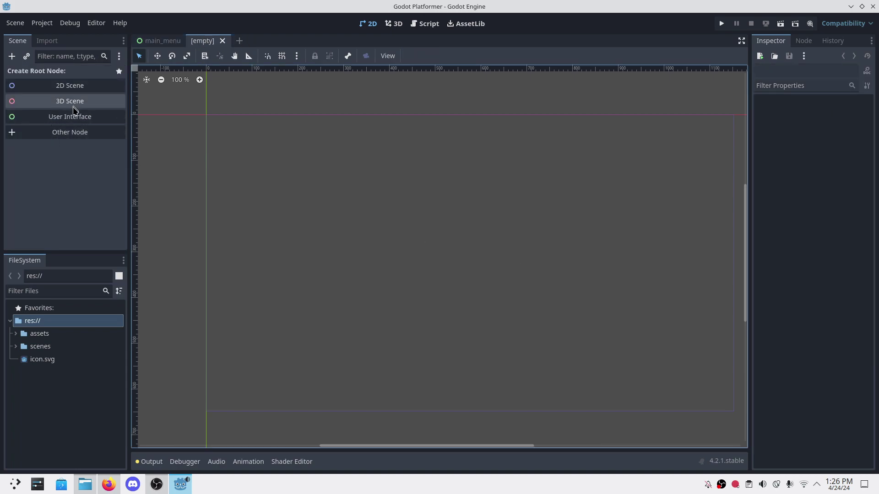
click(67, 86)
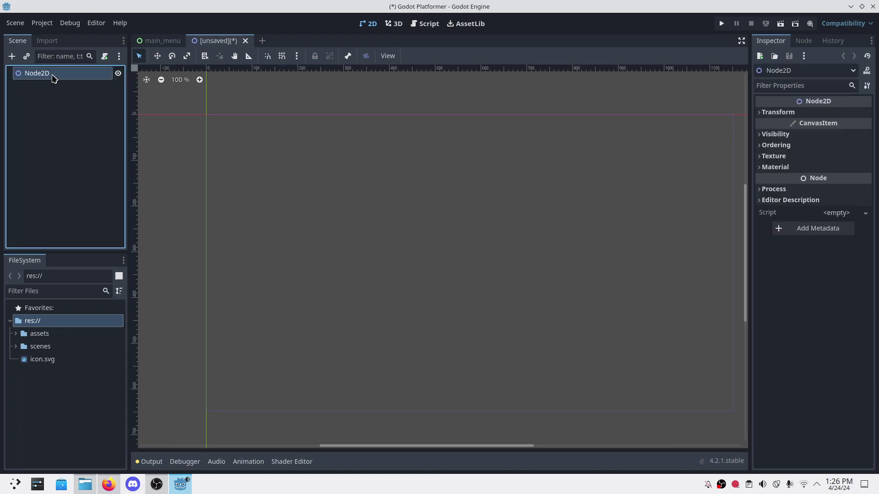
double_click(52, 74)
text(leve)
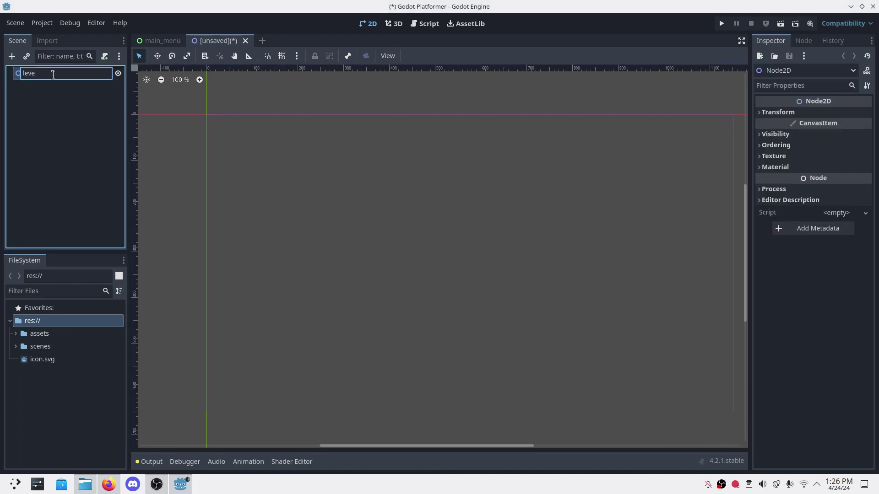
key(ctrl+a)
key(BackSpace)
key(Return)
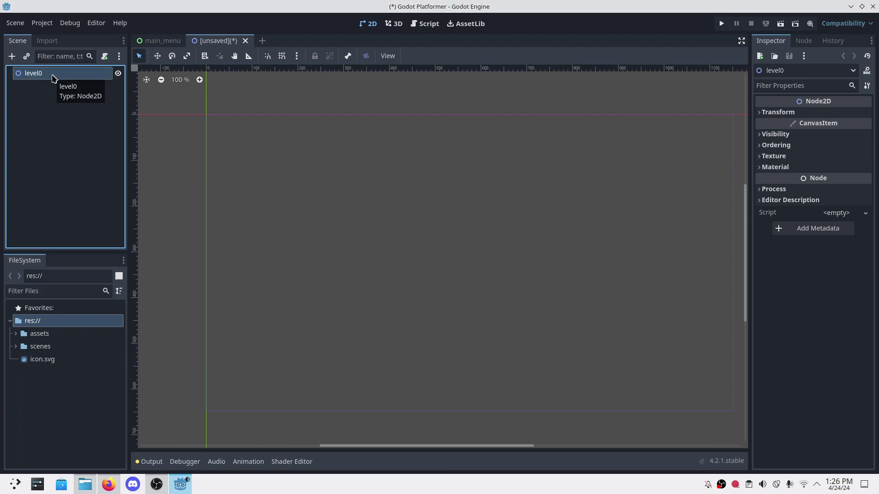
click(55, 109)
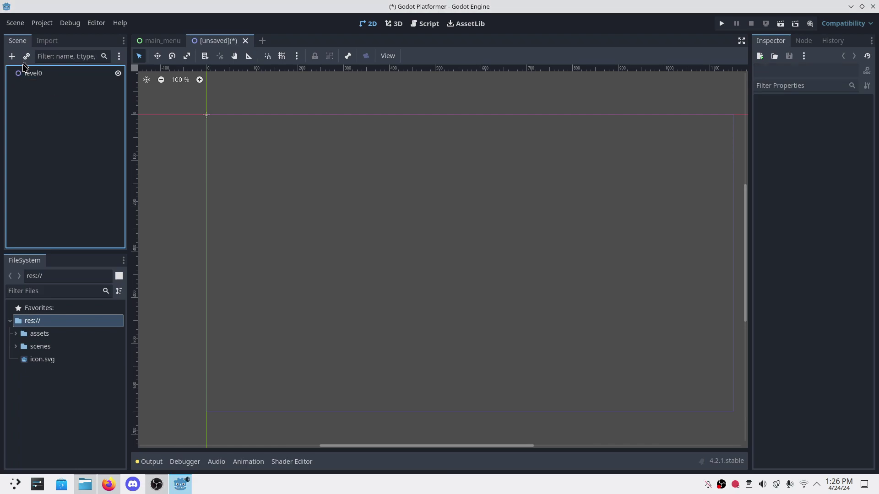
Create a levels folder under res://scenes and save the scene there as level_0.tscn
click(140, 73)
key(ctrl+s)
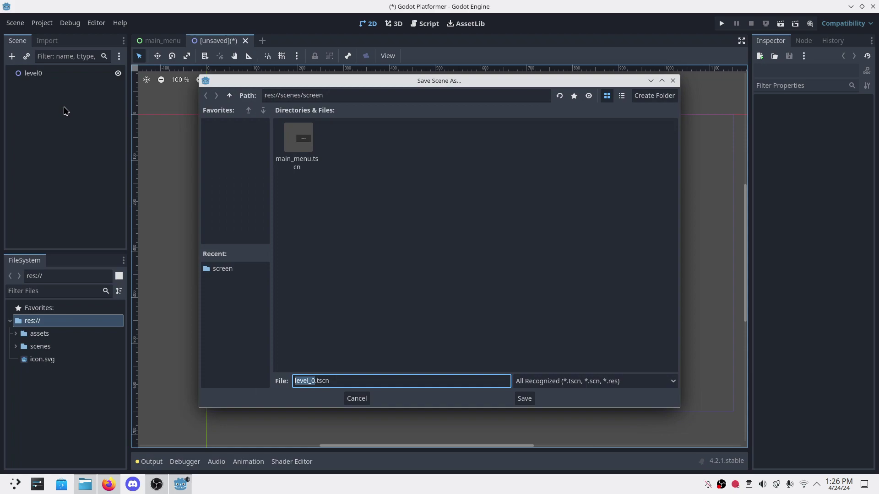
click(229, 95)
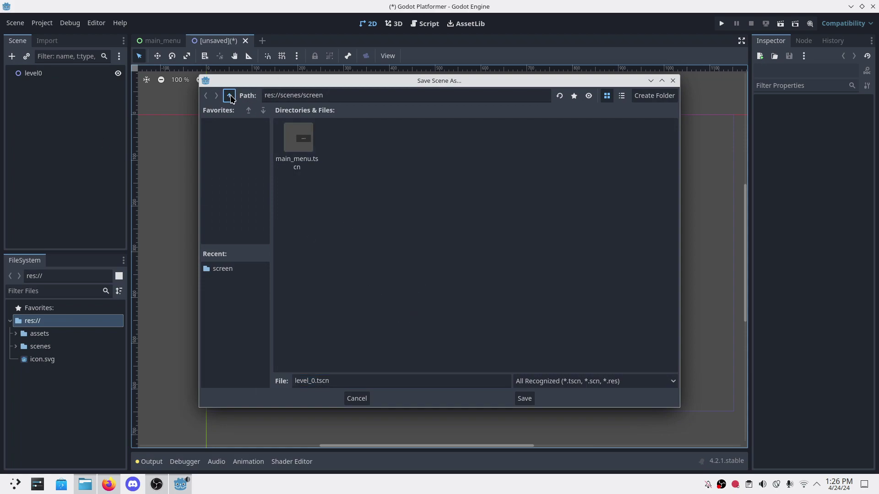
click(646, 96)
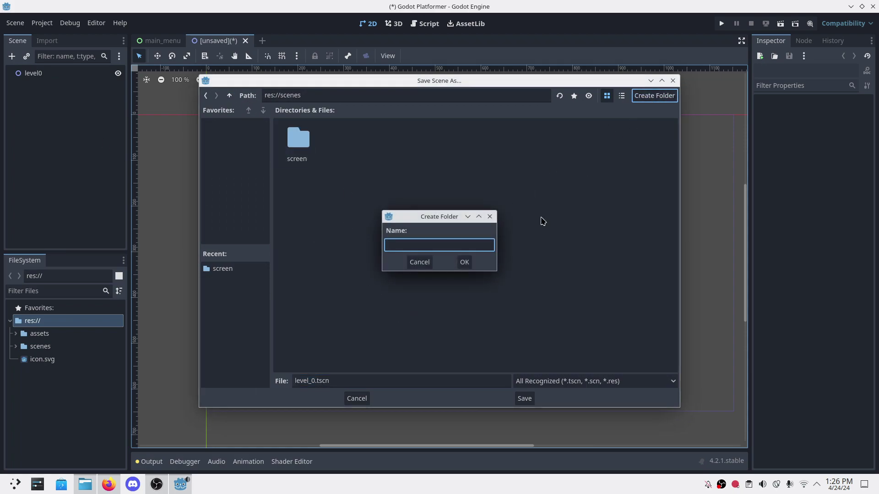
key(Return)
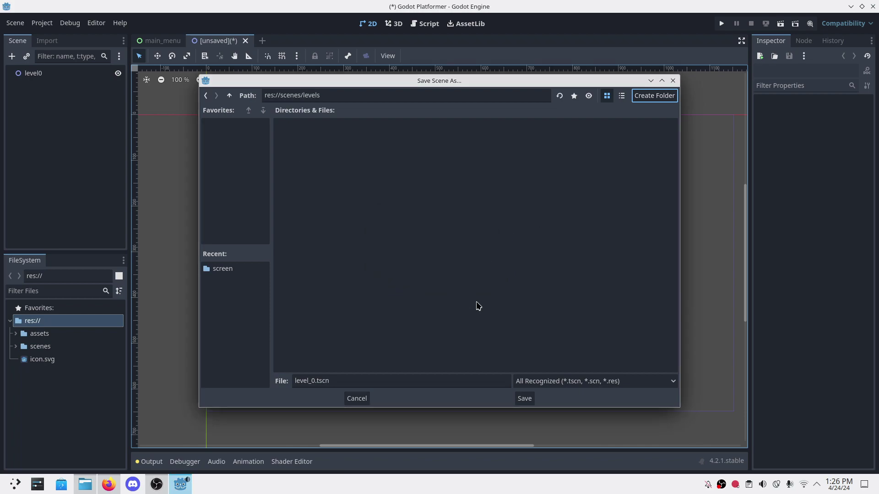
click(525, 399)
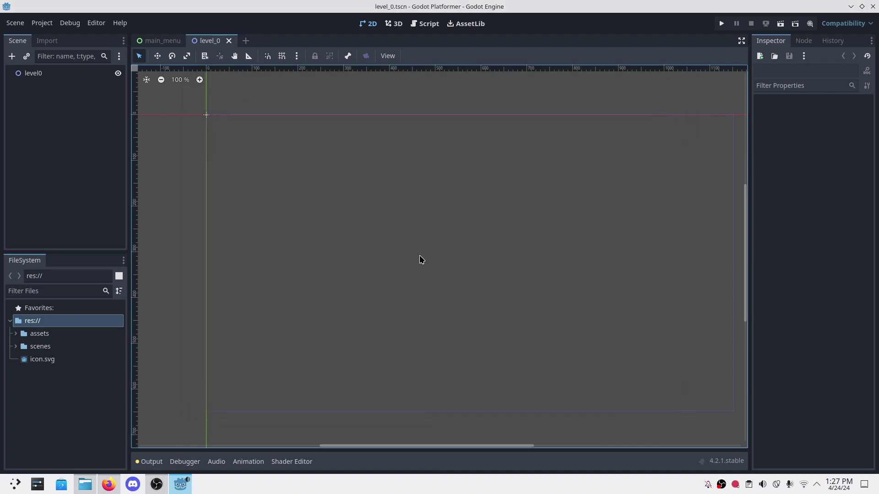
click(161, 39)
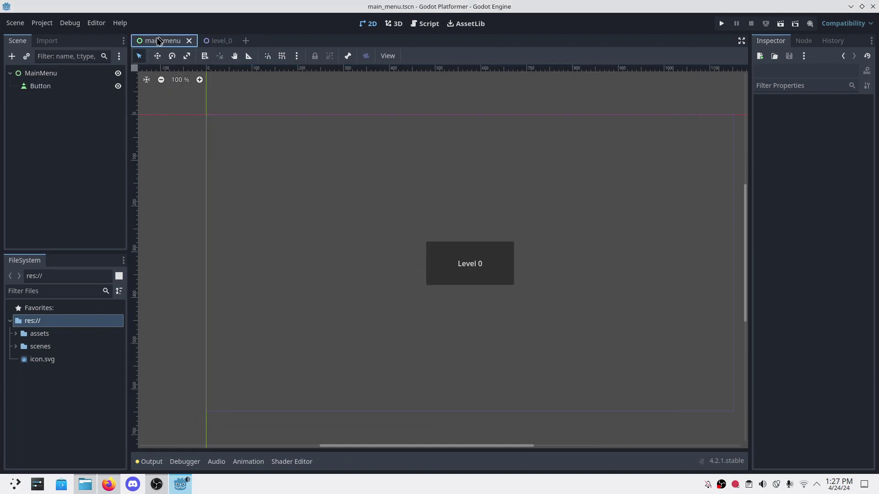
click(469, 259)
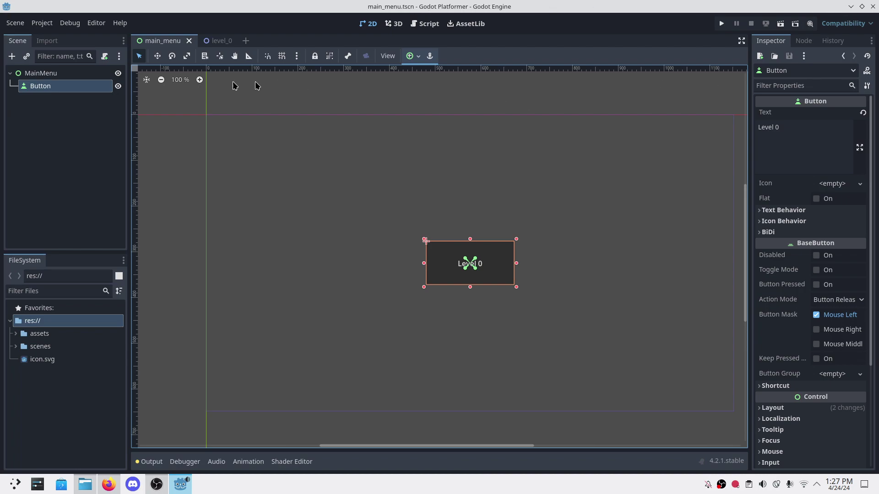
click(805, 41)
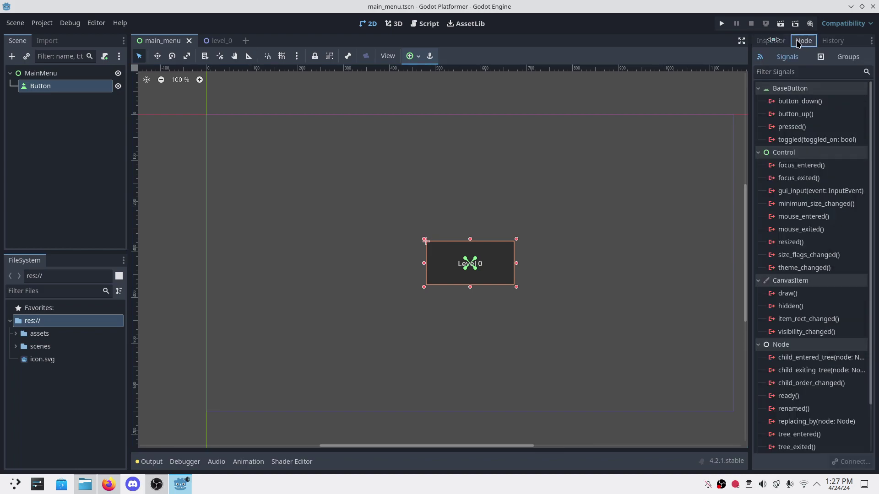
ctrl+click(39, 81)
click(39, 77)
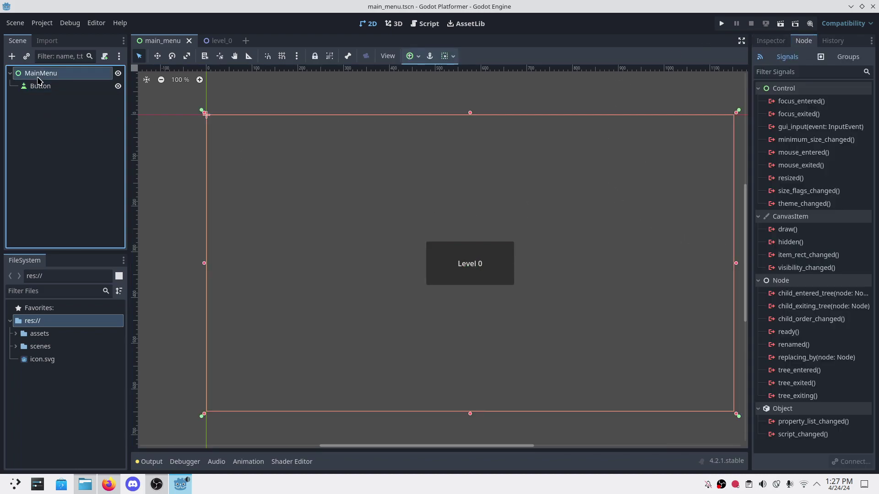
click(41, 88)
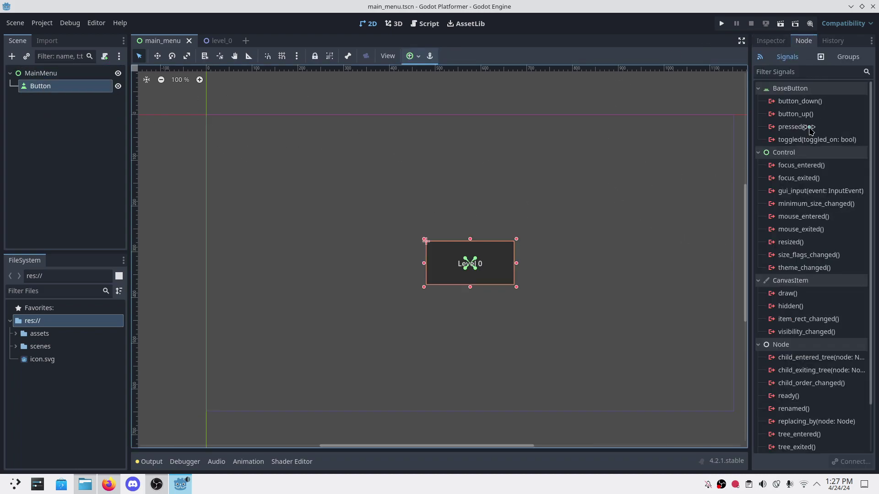
click(797, 128)
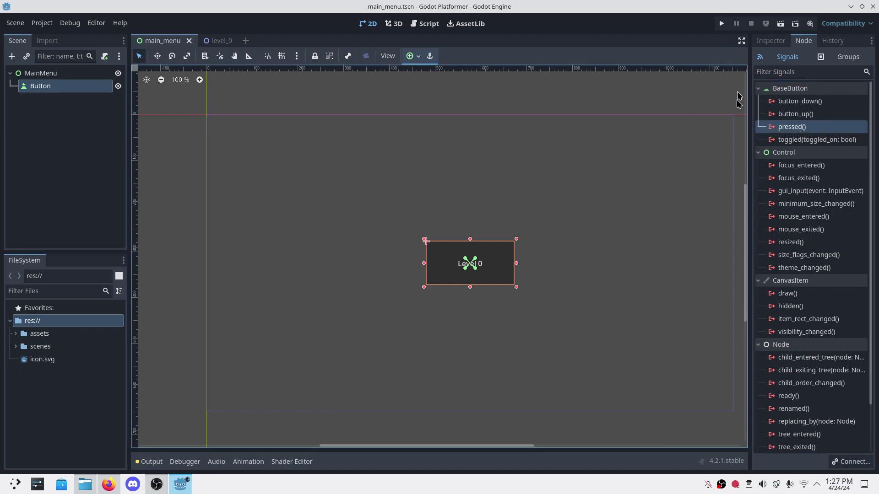
click(858, 460)
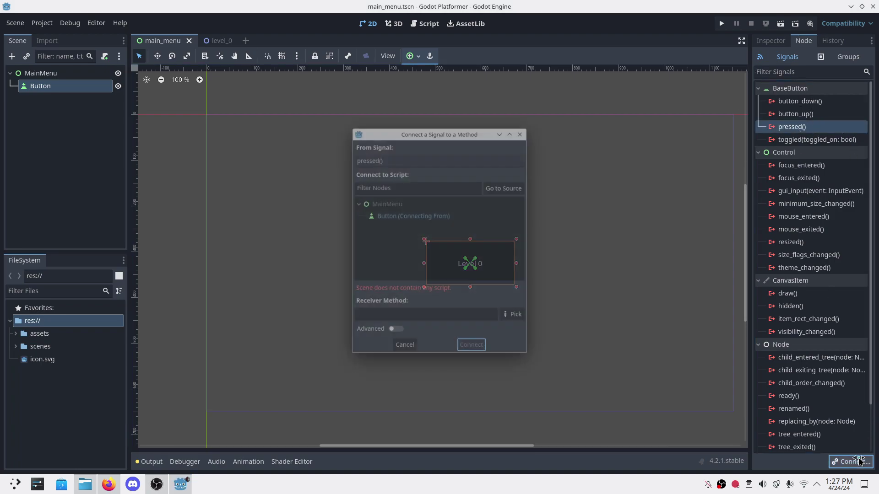
click(402, 353)
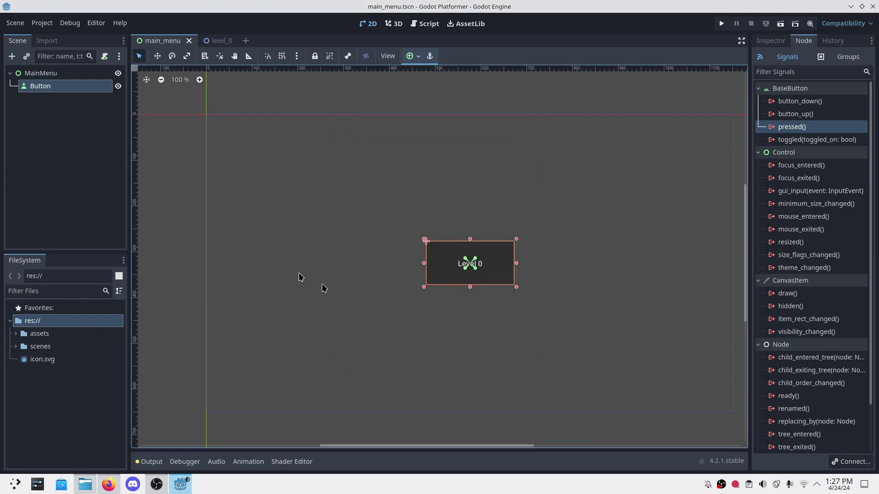
click(68, 163)
Attach a new main_menu.gd script to the MainMenu root node
click(41, 75)
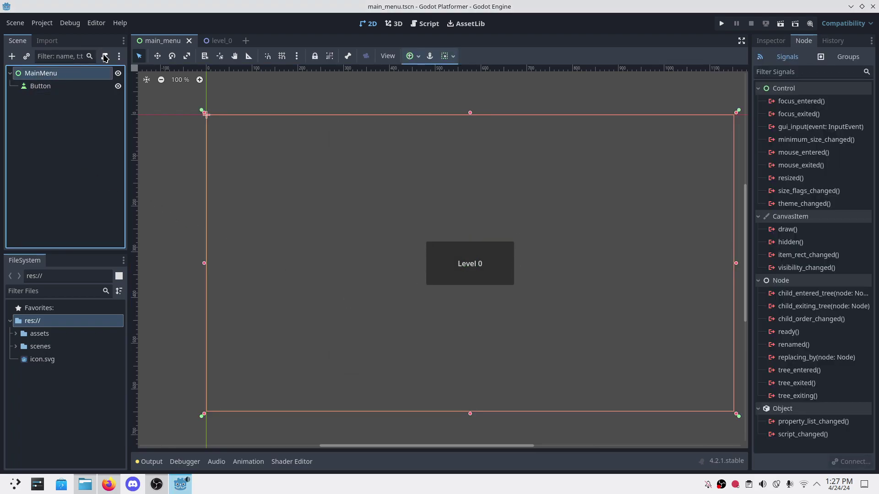
click(105, 57)
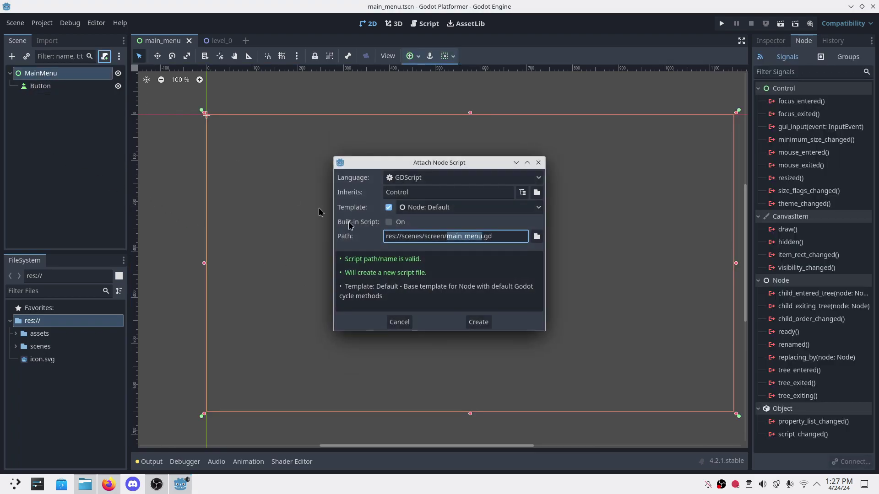
click(479, 321)
Connect the Button's pressed() signal to a new handler in main_menu.gd
click(337, 255)
click(53, 118)
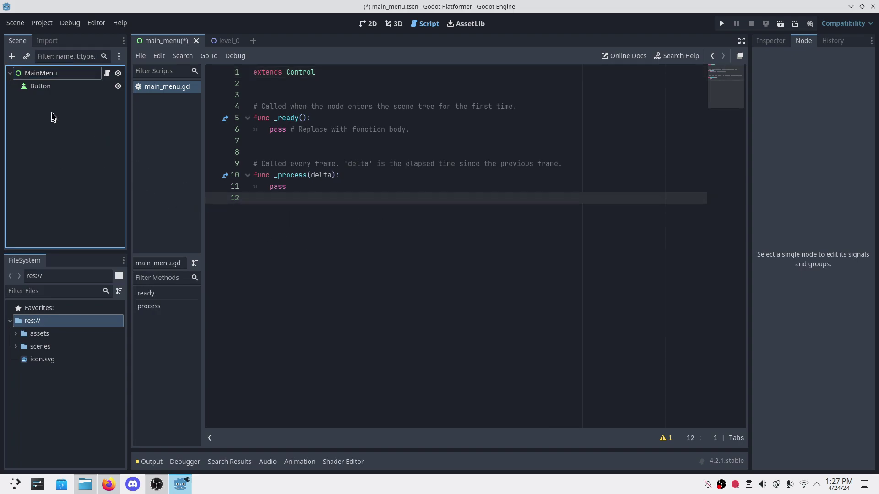
click(41, 86)
click(816, 128)
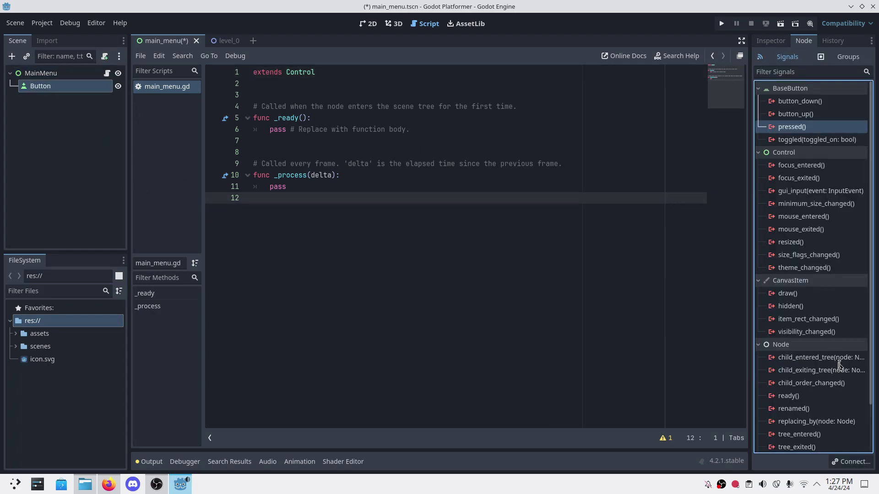
click(851, 461)
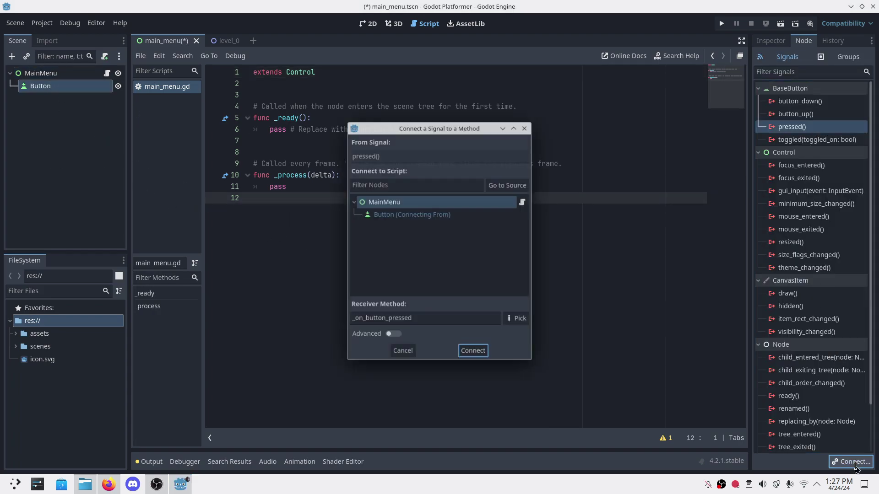
click(474, 353)
Make the handler call get_tree().change_scene_to_file("res://scenes/levels/level_0.tscn") and save
click(275, 213)
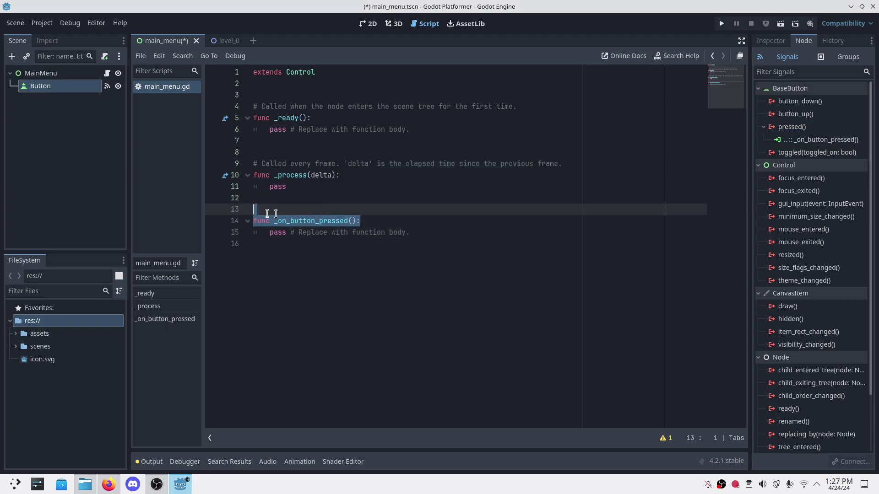
click(377, 220)
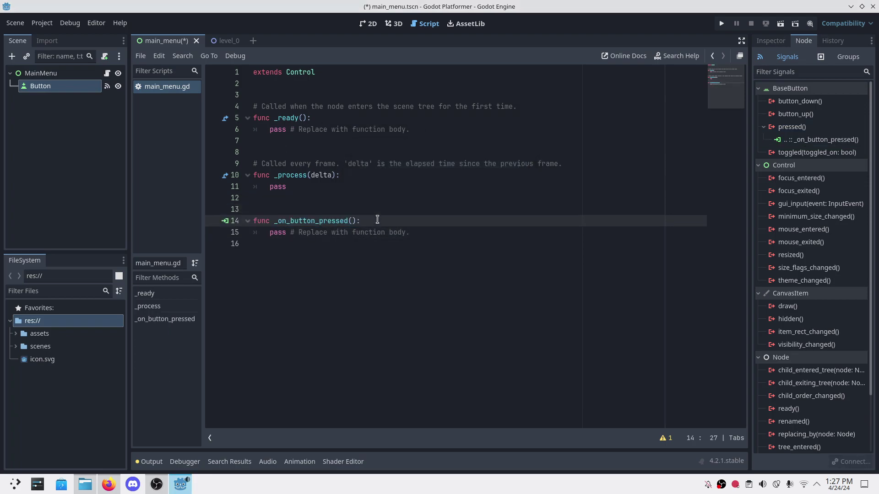
key(Return)
text(get_tree)
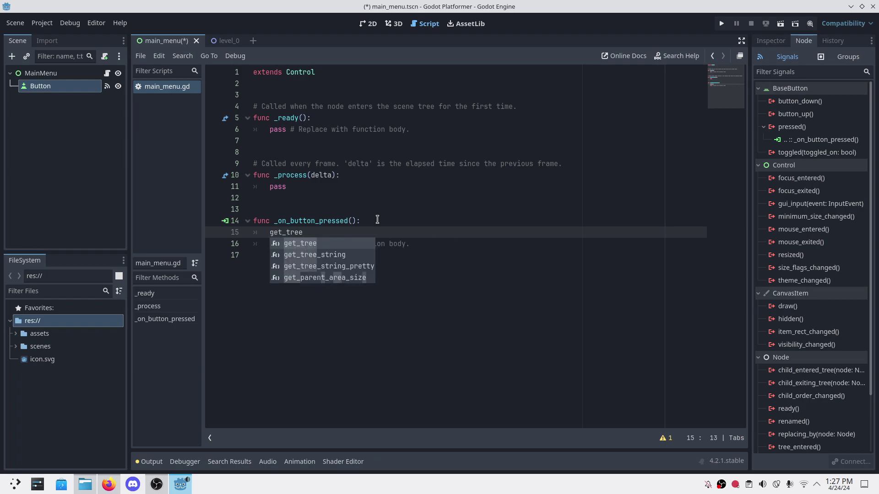
key(Return)
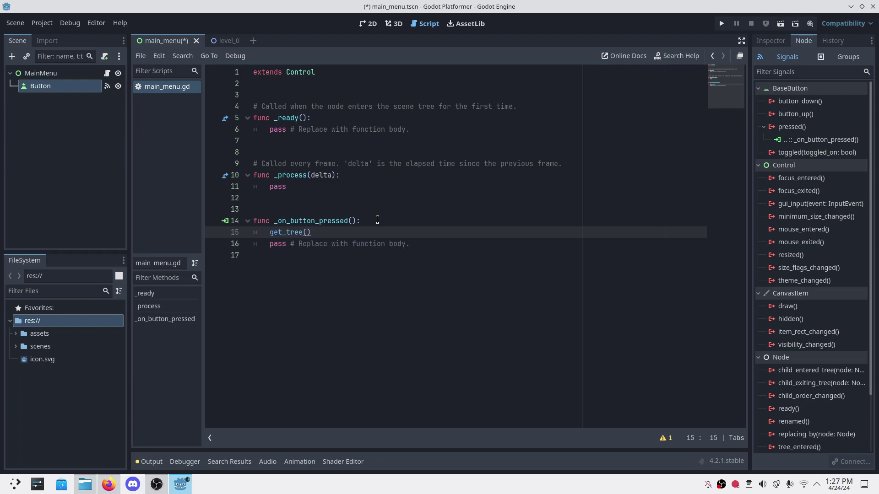
text(.change))
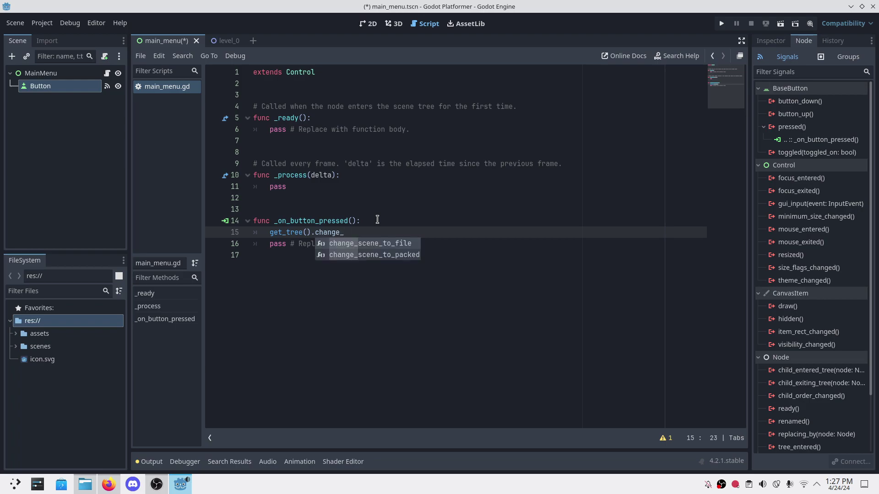
text(s)
key(Return)
key(Down)
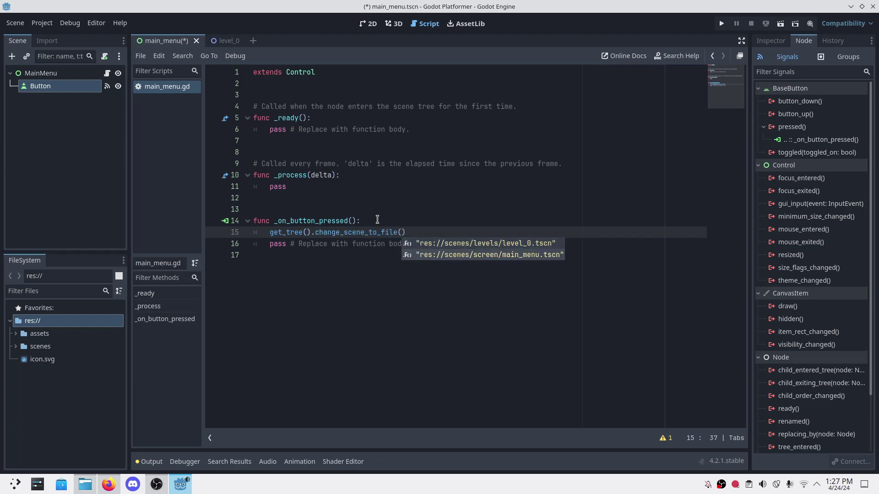
key(Up)
key(Return)
key(ctrl+s)
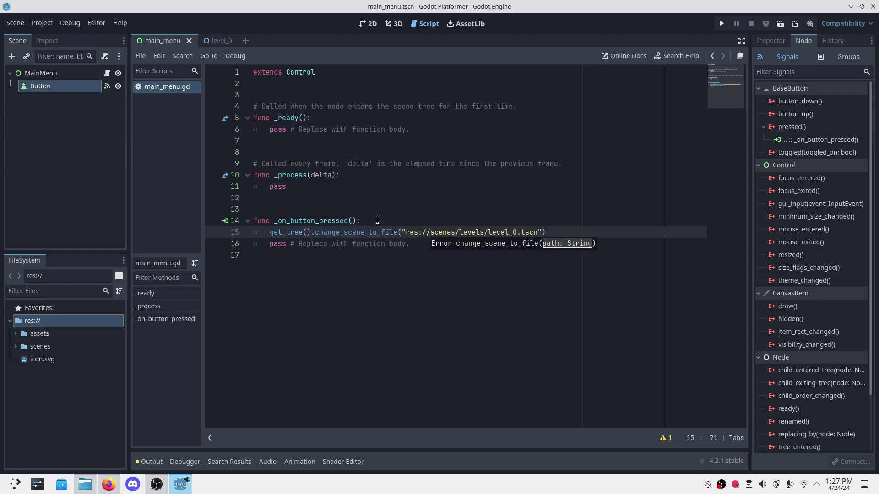
Glance at the level_0 scene, then return to the main_menu scene
click(422, 206)
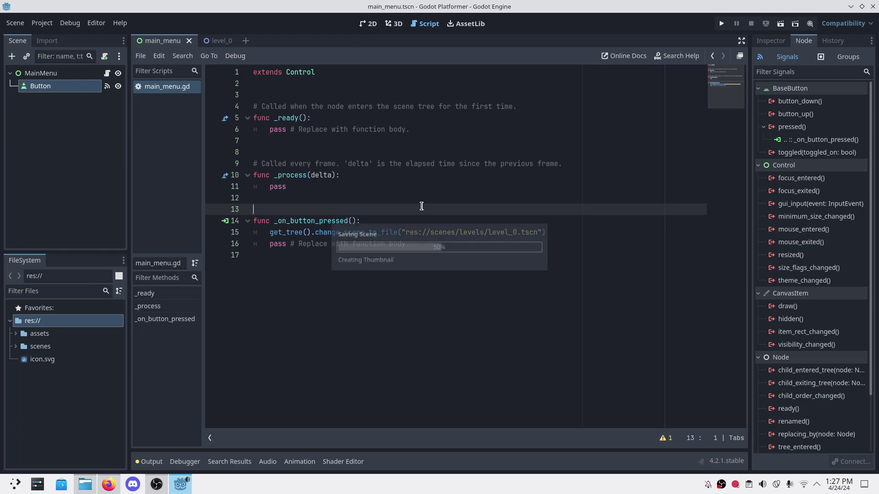
click(215, 41)
click(63, 165)
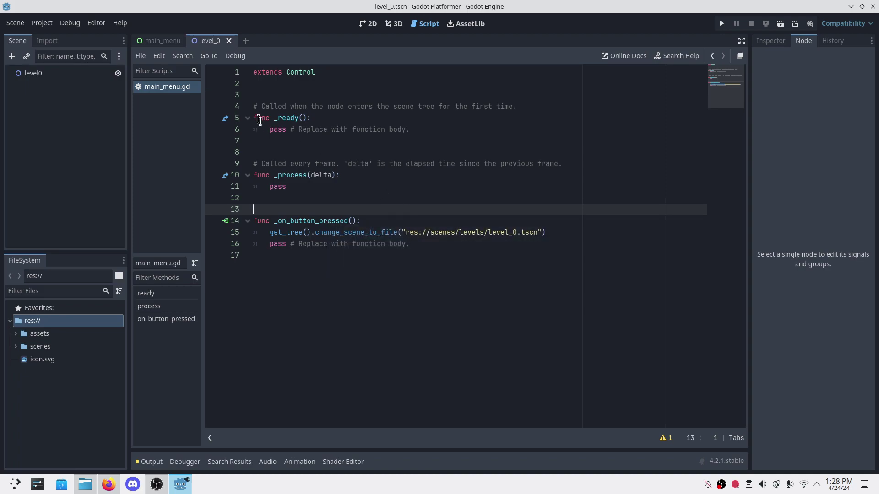
click(158, 40)
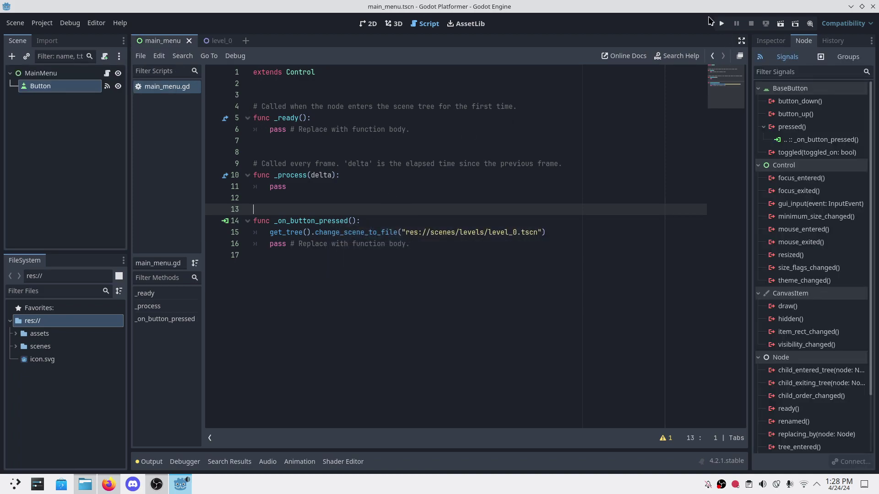
Run the project with main_menu as main scene and confirm Level 0 loads the empty level
click(722, 24)
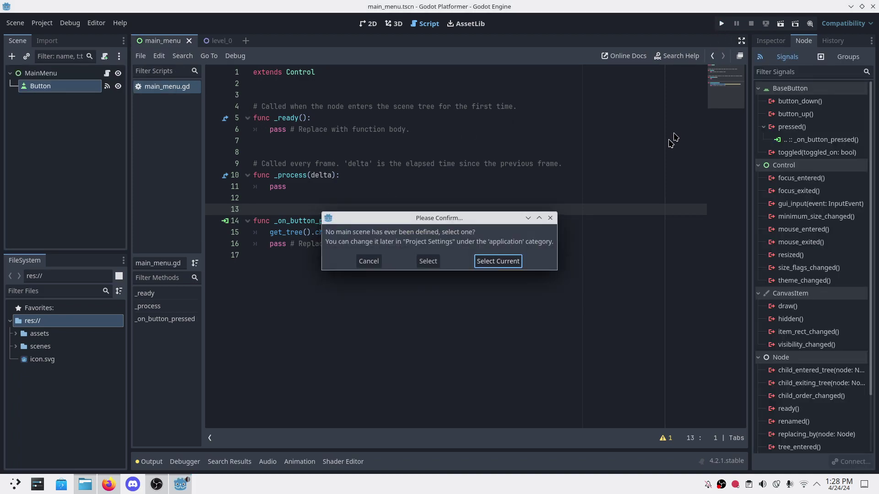
click(505, 262)
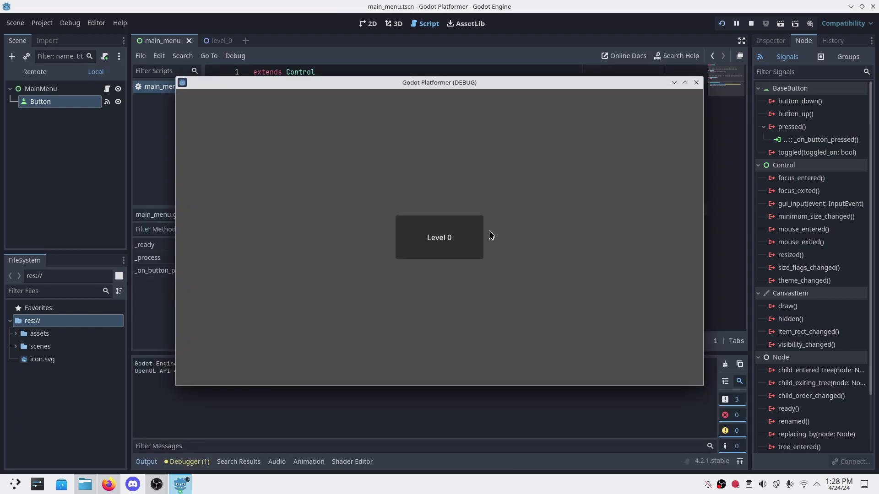
click(447, 231)
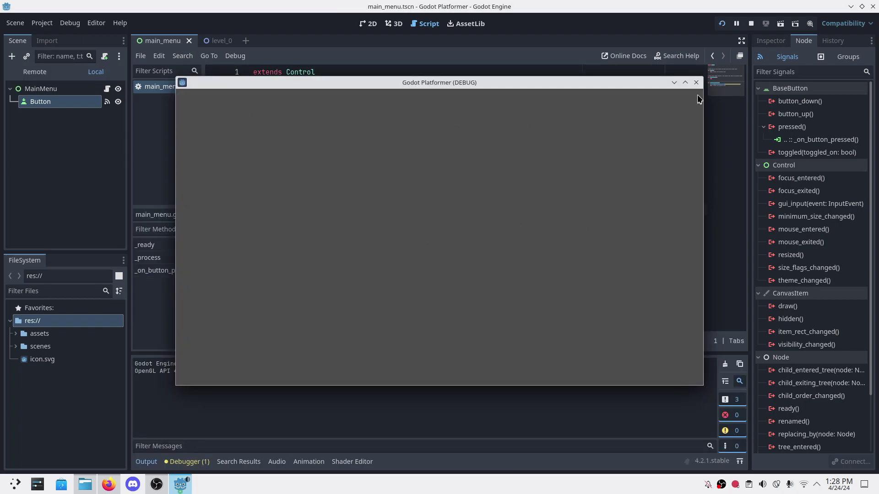
click(695, 83)
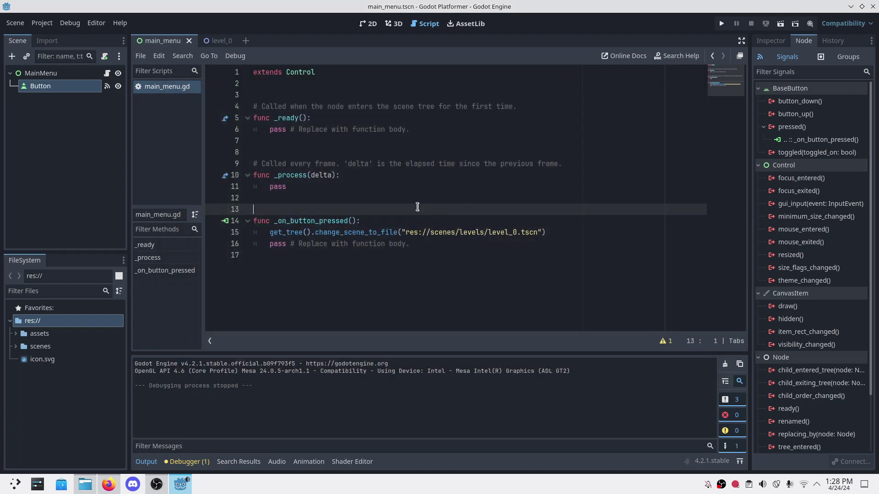
key(alt+Tab)
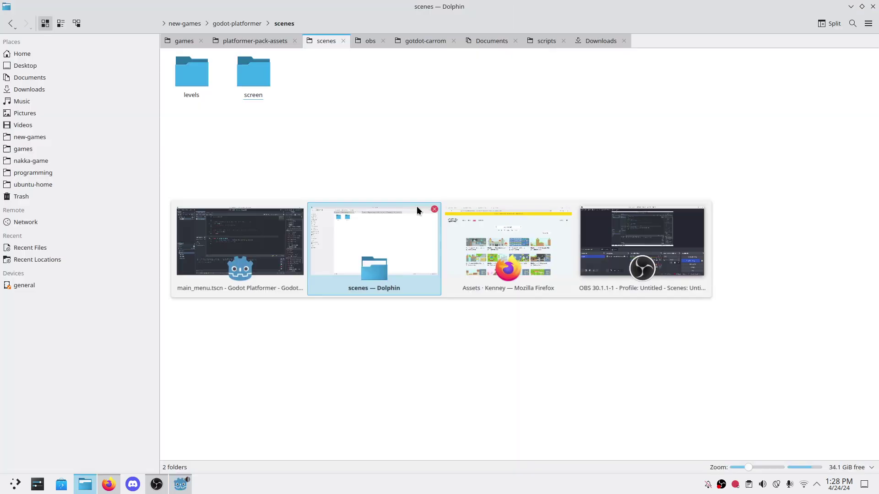
key(alt+Tab)
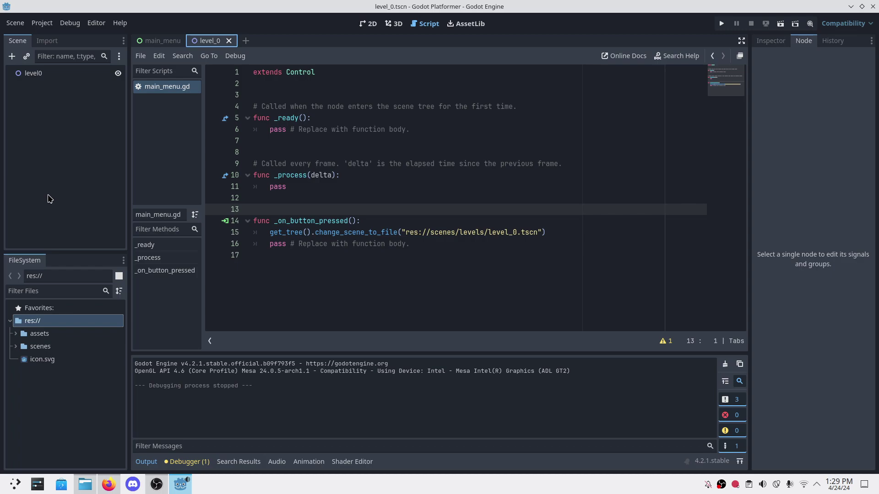
Switch to the 2D editor and bring up the empty level_0 scene tab
click(162, 40)
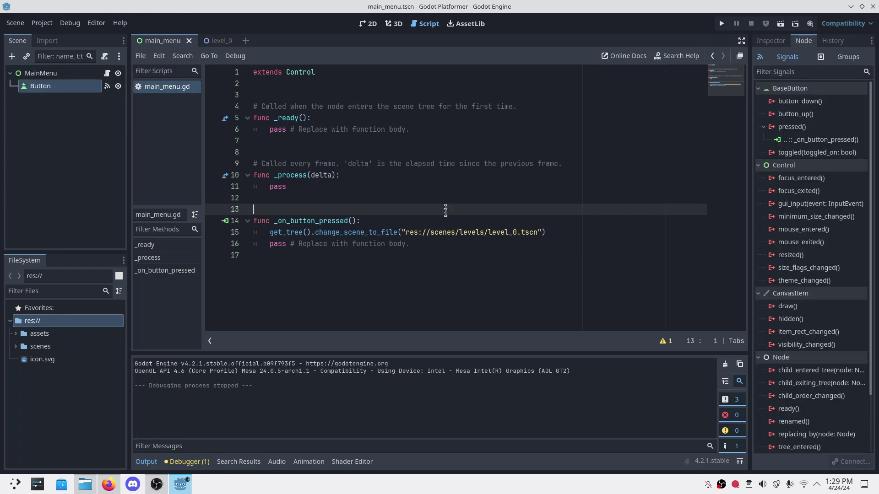
click(369, 23)
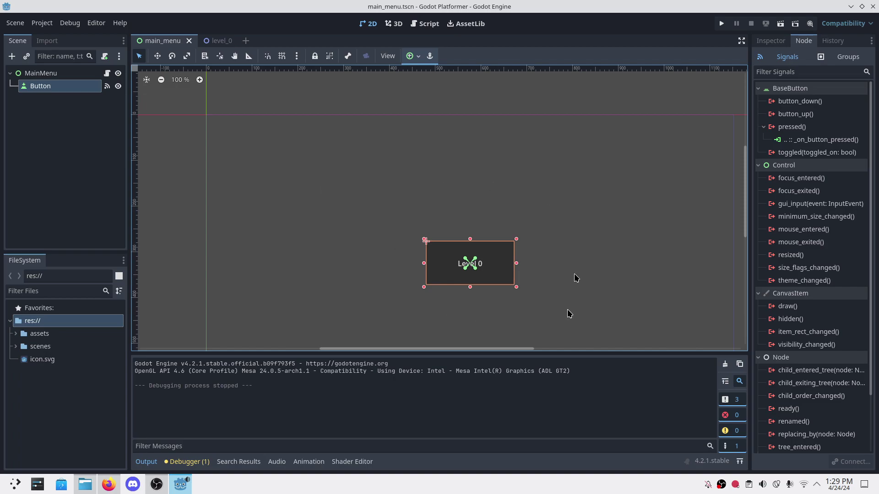
click(215, 41)
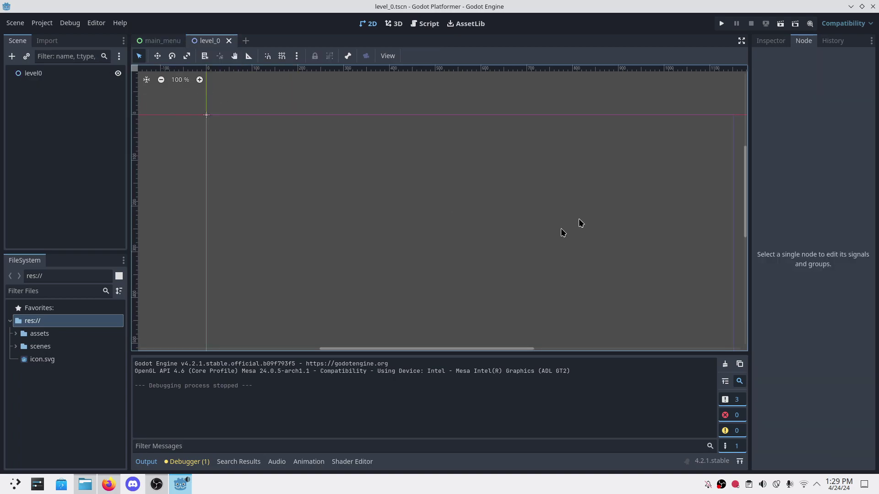